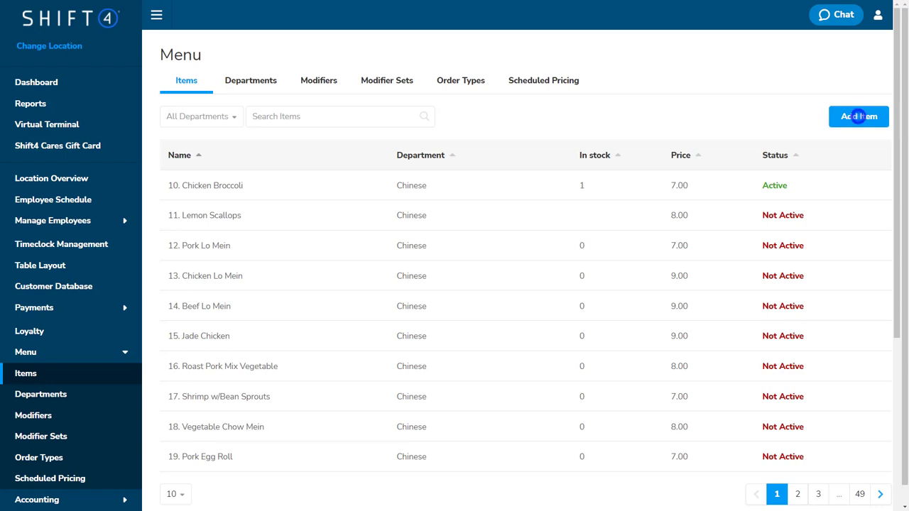
# Step: Start a new menu item named Test with a default price of 1.00 and an item cost of .50
pyautogui.click(857, 114)
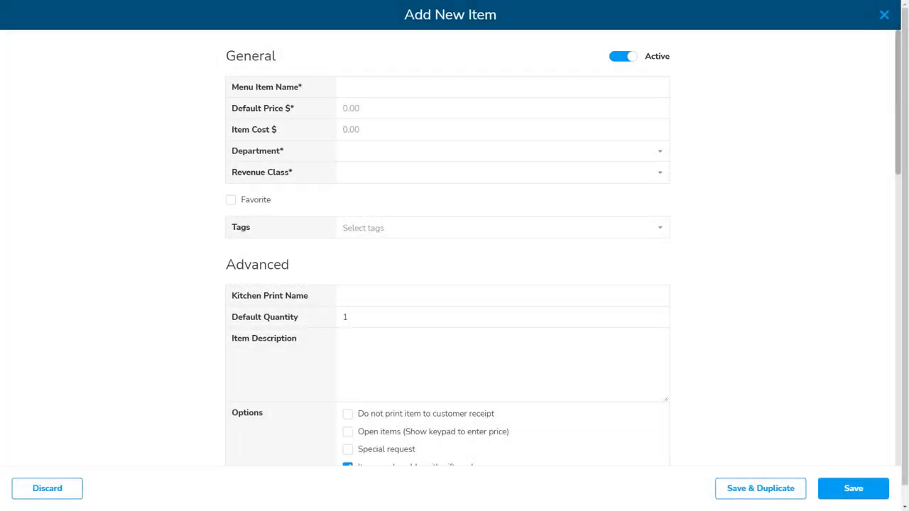
pyautogui.click(403, 87)
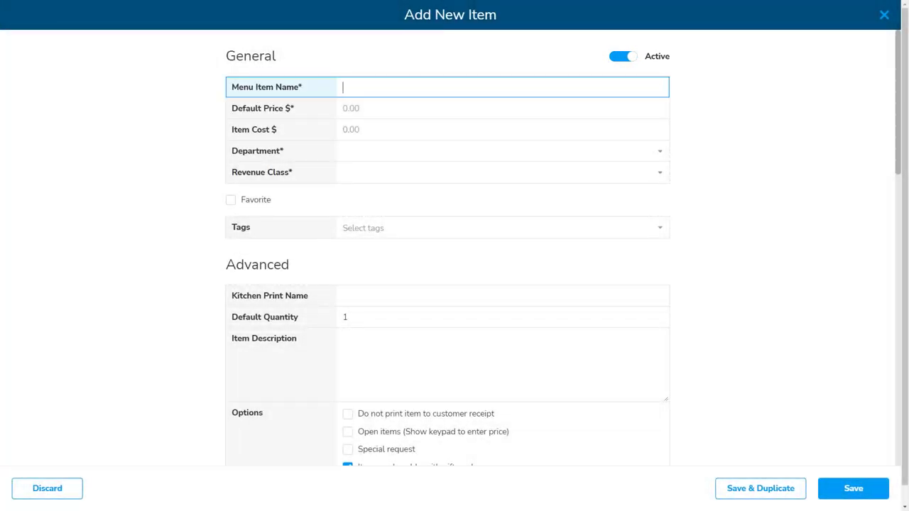
pyautogui.write('Test')
pyautogui.click(353, 108)
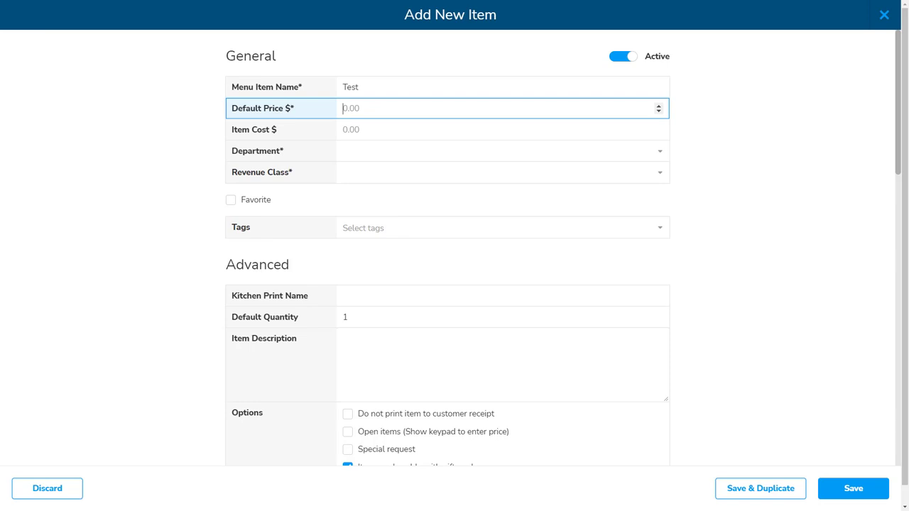
pyautogui.write('1')
pyautogui.click(353, 130)
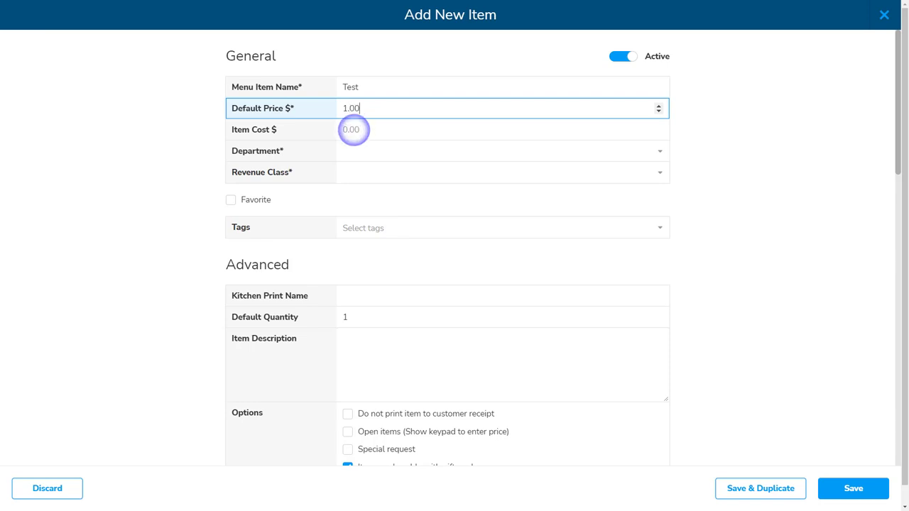
pyautogui.write('.50')
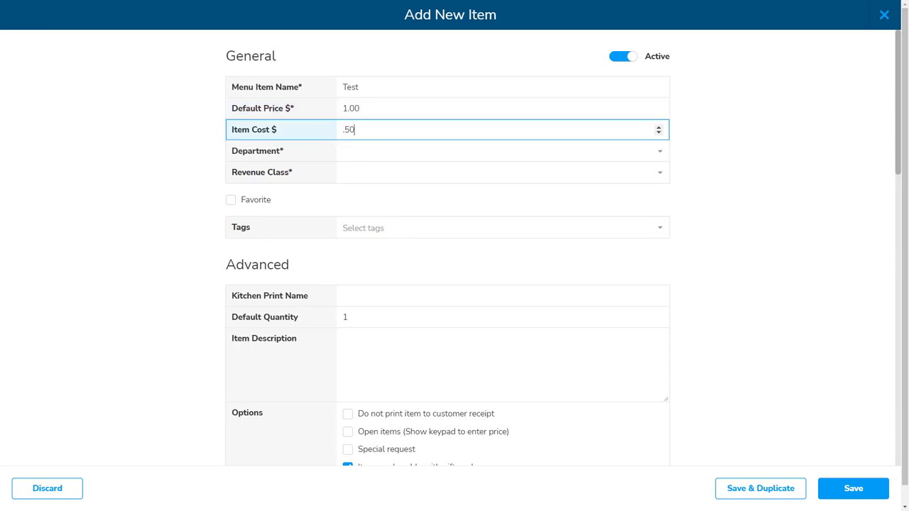
# Step: Assign the new item to the Appetizers department and the Food revenue class
pyautogui.click(390, 151)
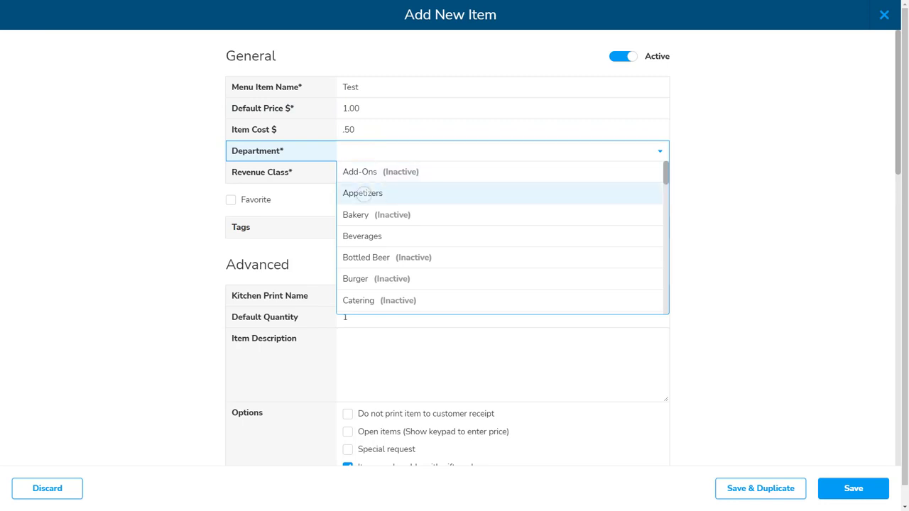
pyautogui.click(358, 193)
pyautogui.click(354, 172)
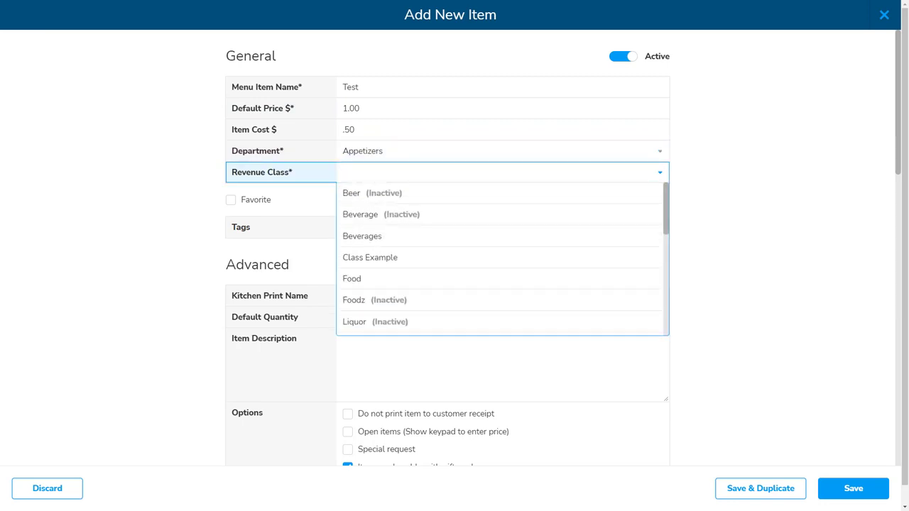
pyautogui.click(359, 277)
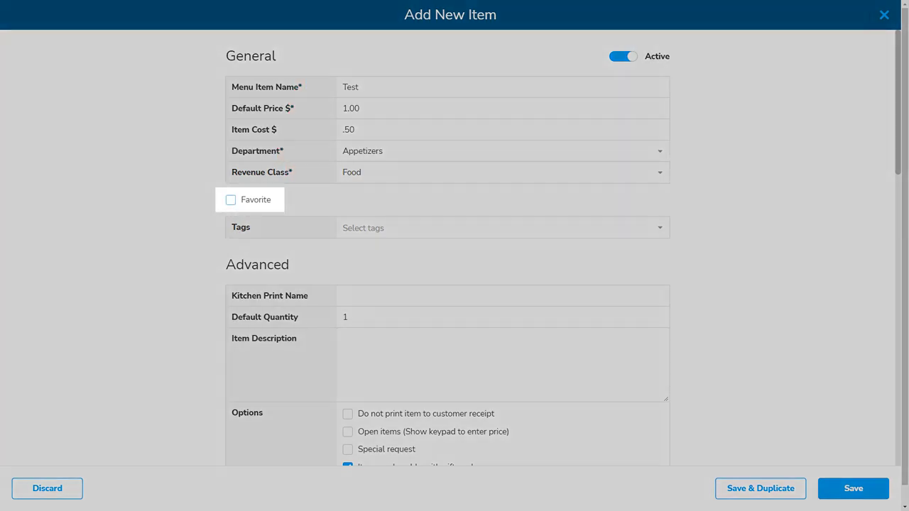
# Step: Mark the item as a favorite and tag it Gluten Free and Vegetarian
pyautogui.click(231, 199)
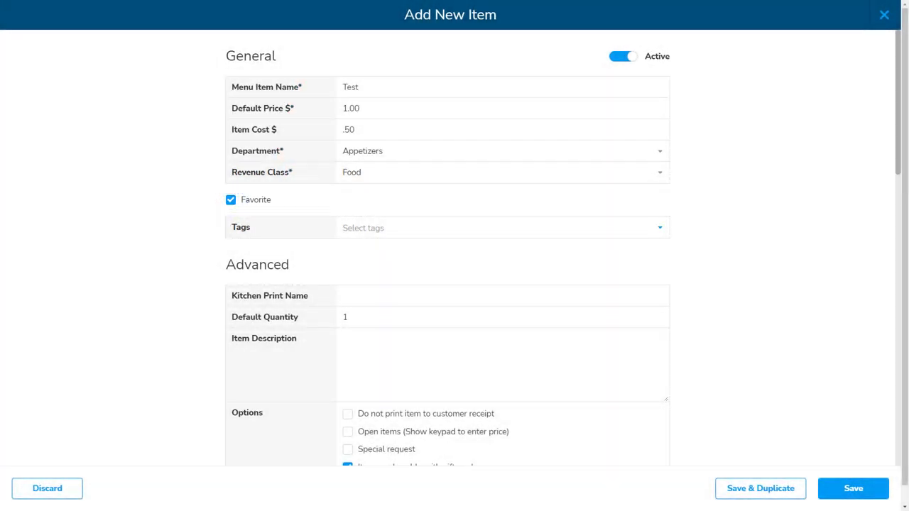
pyautogui.click(363, 227)
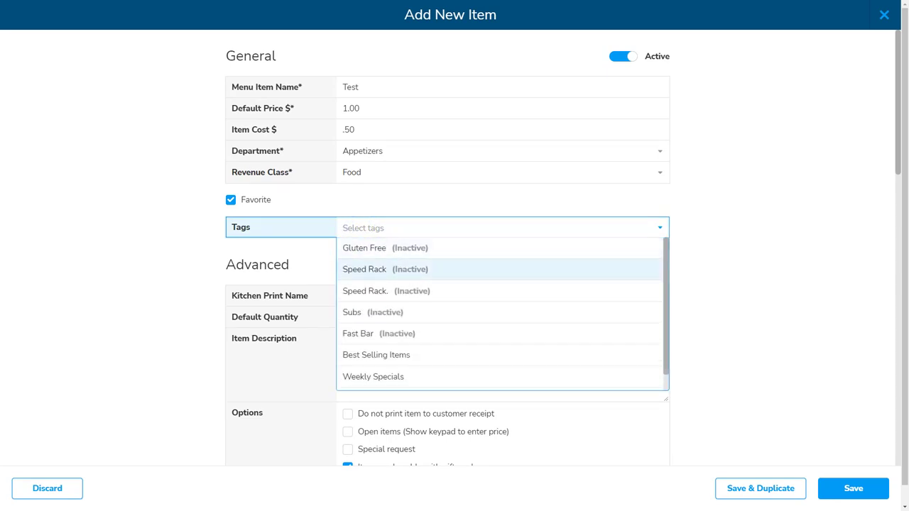
pyautogui.click(361, 248)
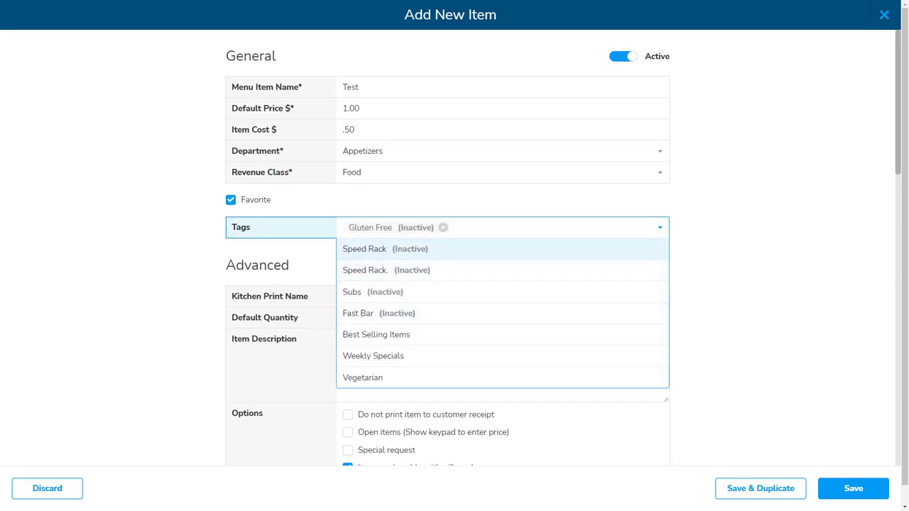
pyautogui.click(361, 377)
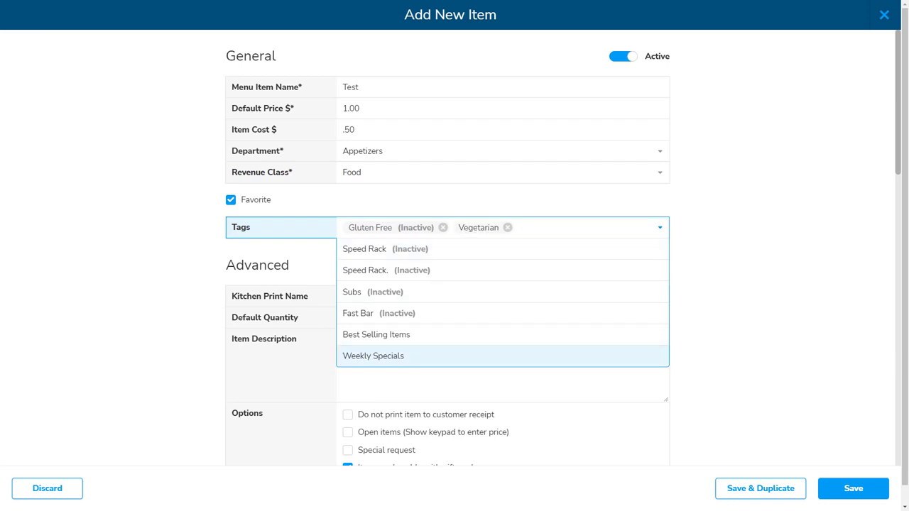
pyautogui.click(265, 317)
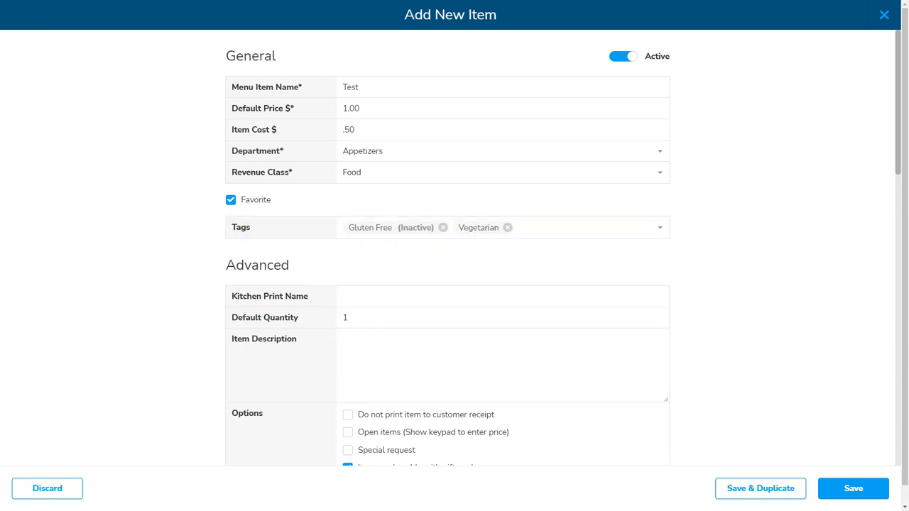
# Step: Review the new item's Advanced, Accounting and Tracking settings without changing them
pyautogui.click(426, 296)
pyautogui.click(426, 317)
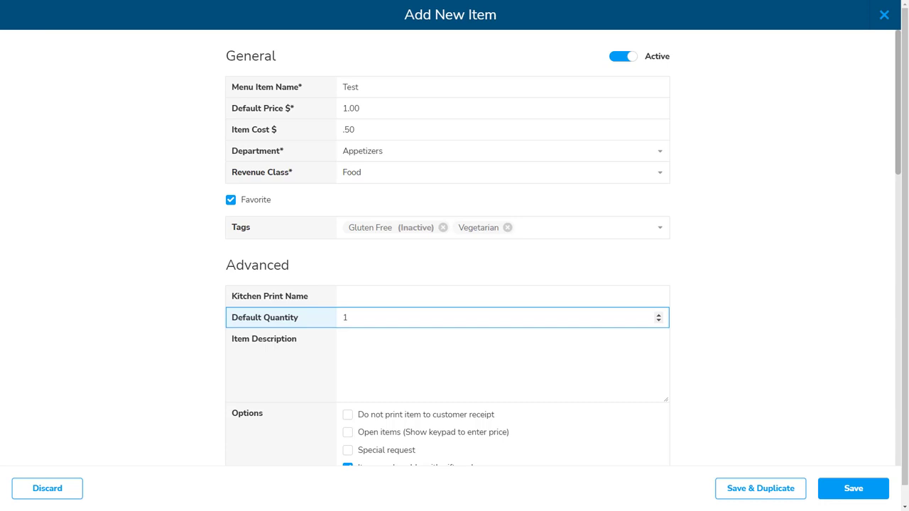
pyautogui.click(426, 362)
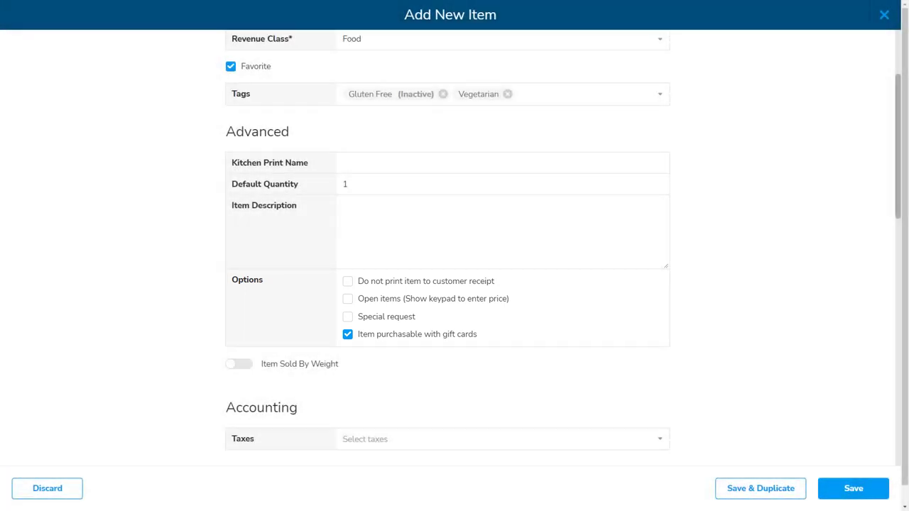
pyautogui.scroll(-3, 447, 284)
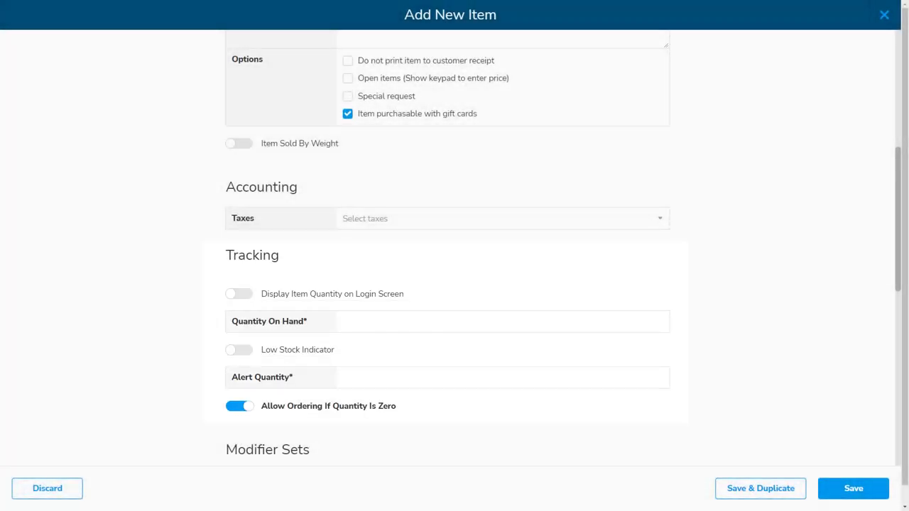
pyautogui.scroll(-5, 454, 270)
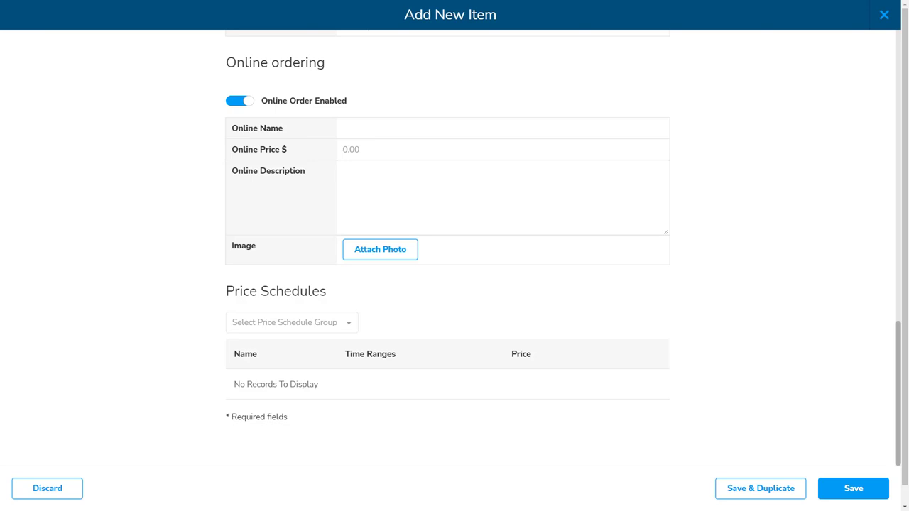
# Step: Fill in the item's online ordering details with name Test item, price 1.00 and description "Do not use!"
pyautogui.click(359, 128)
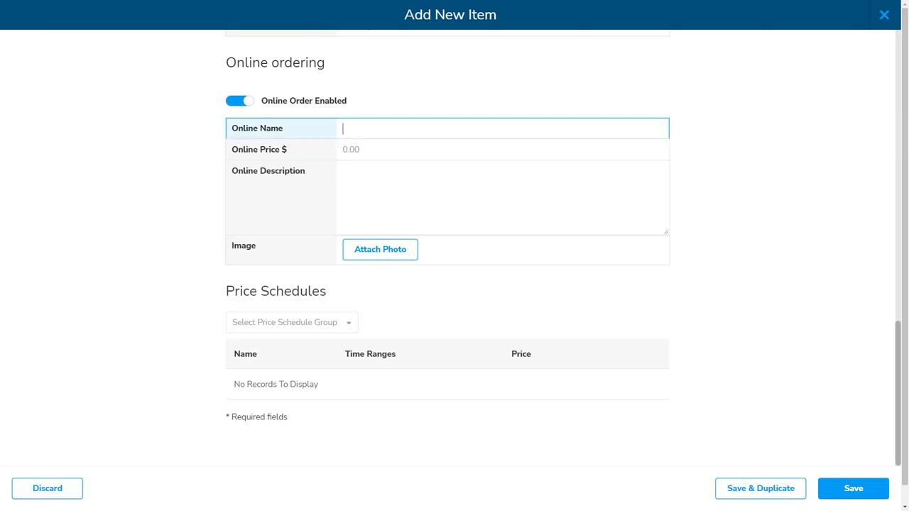
pyautogui.write('Test item')
pyautogui.click(349, 148)
pyautogui.write('1')
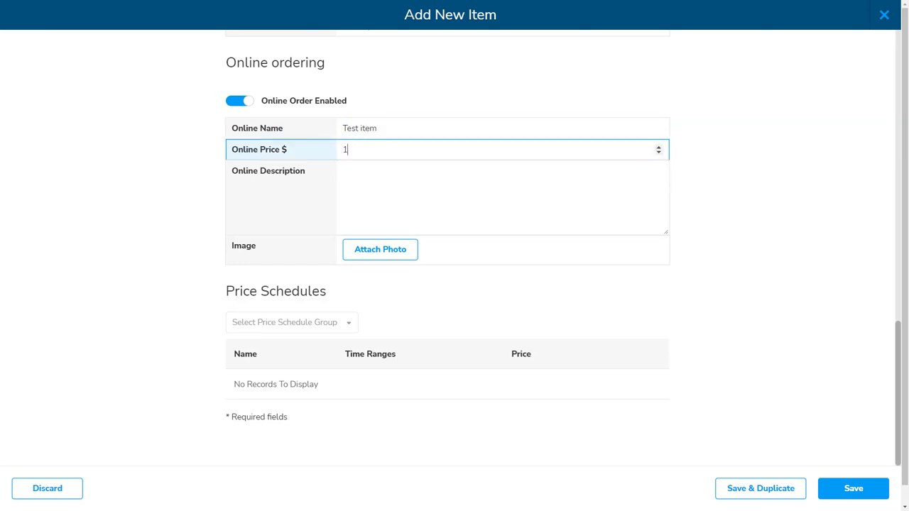
pyautogui.write('.00')
pyautogui.click(360, 188)
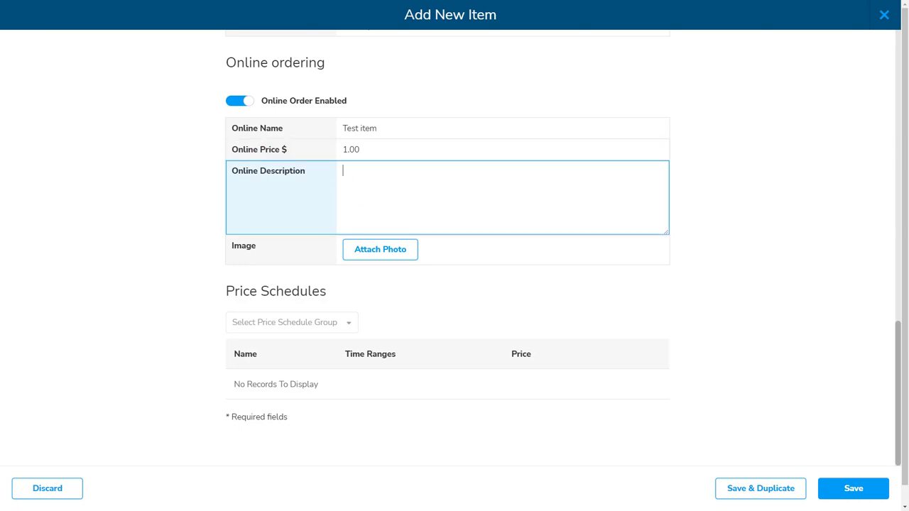
pyautogui.write('Do not use!')
pyautogui.press('Tab')
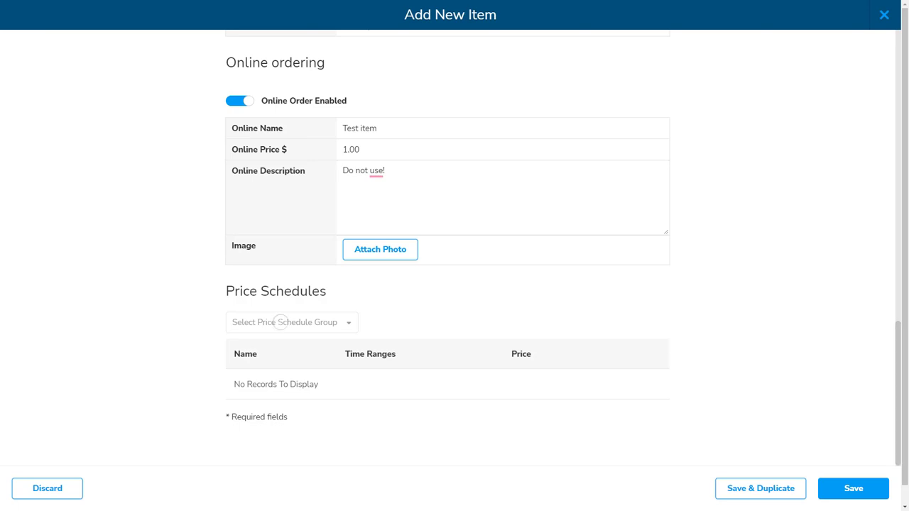
# Step: Apply the Band Night price schedule group to the item and set its Schedule 1 price to .50
pyautogui.click(284, 323)
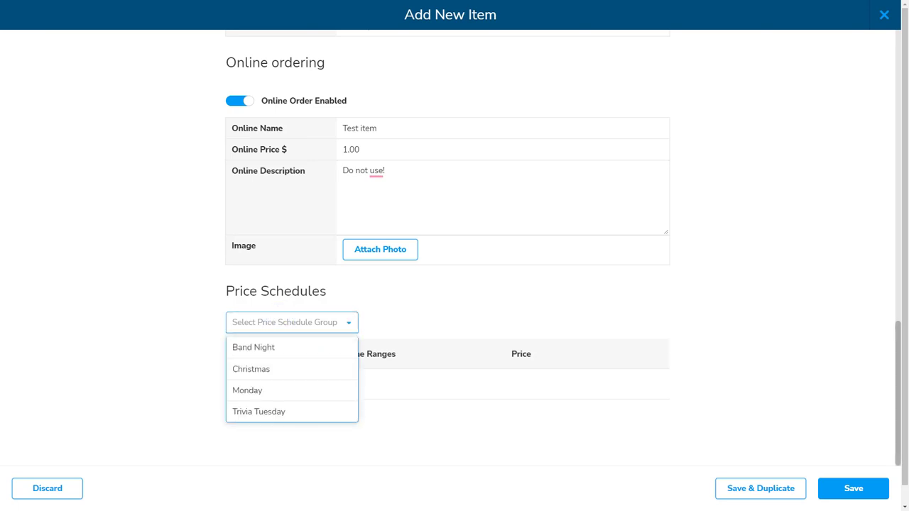
pyautogui.click(253, 347)
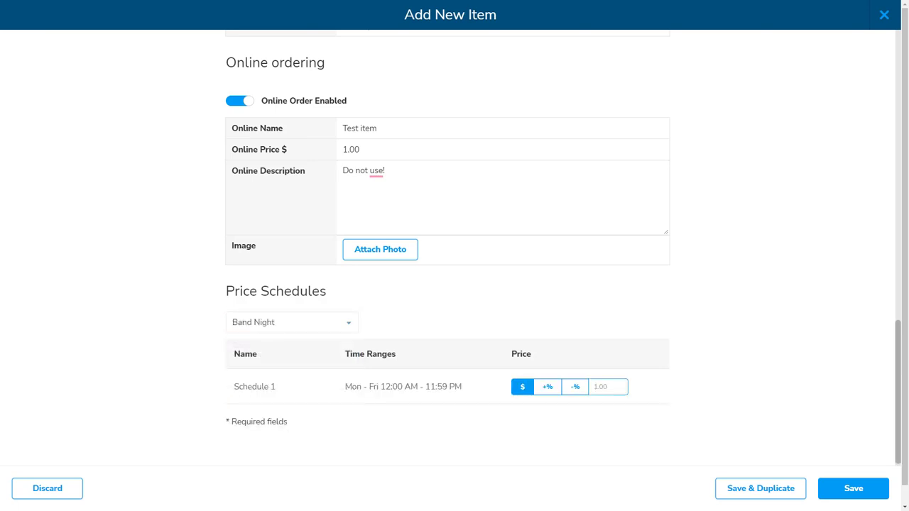
pyautogui.write('.50')
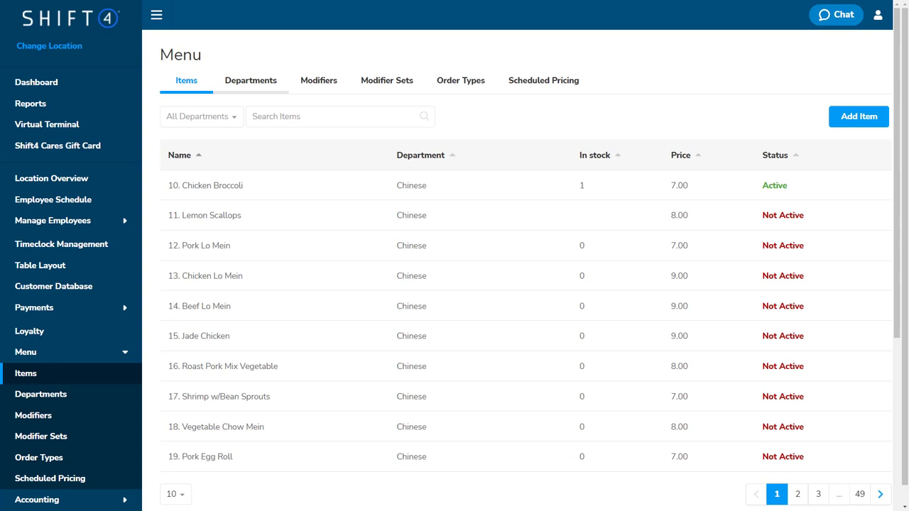
# Step: Make the Appetizers department available for online ordering and save the department
pyautogui.click(249, 81)
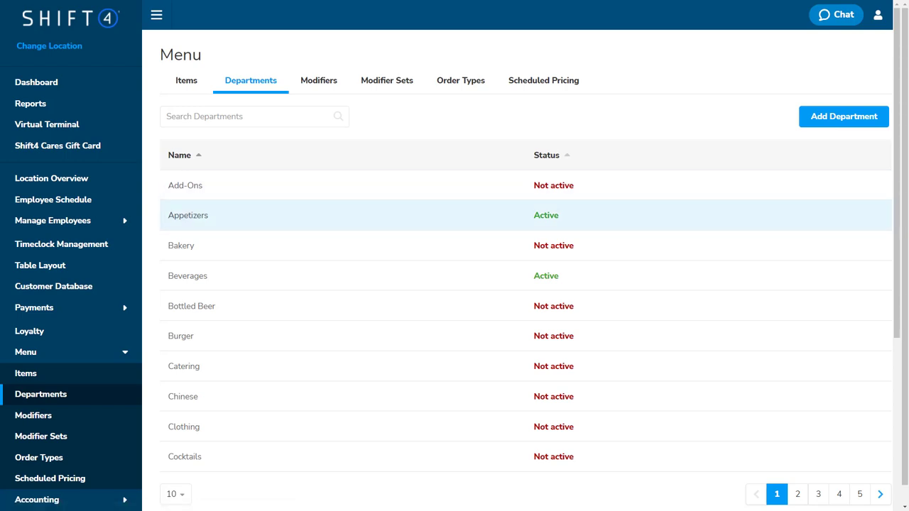
pyautogui.click(203, 215)
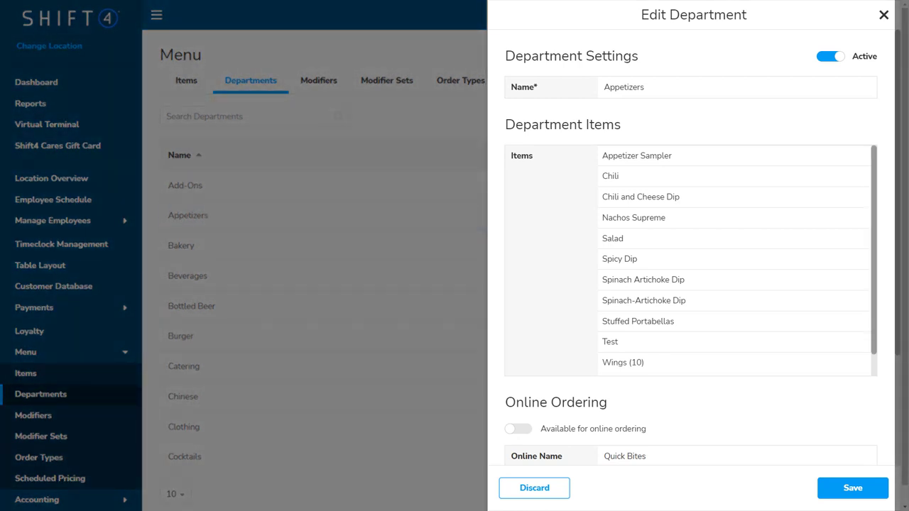
pyautogui.scroll(-5, 731, 263)
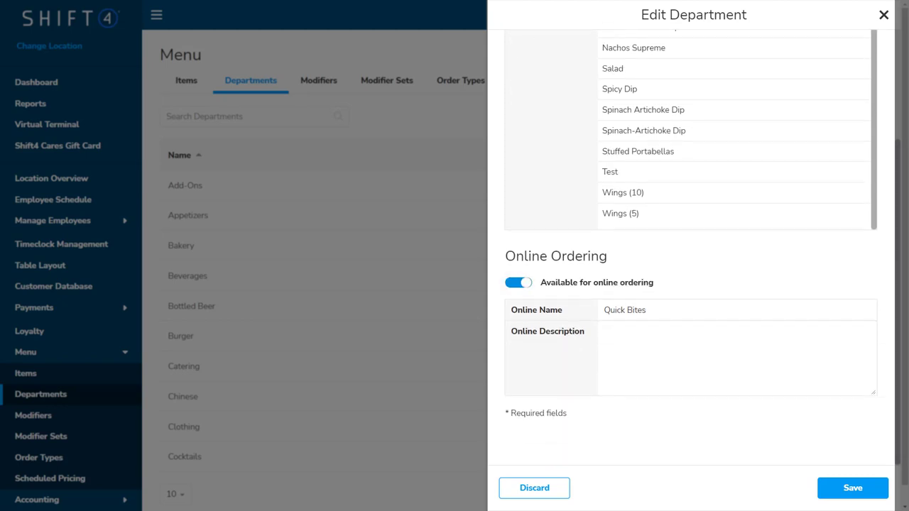
pyautogui.click(850, 488)
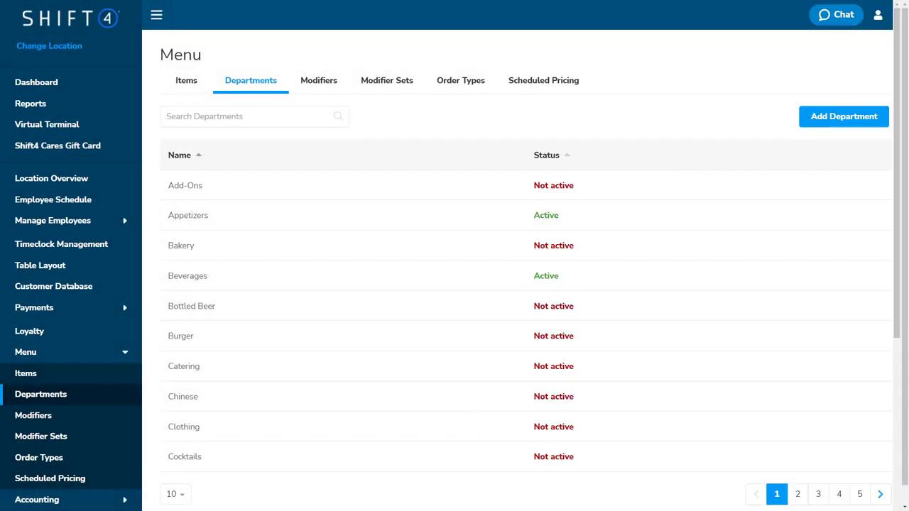
# Step: Start a new modifier named Options
pyautogui.click(319, 81)
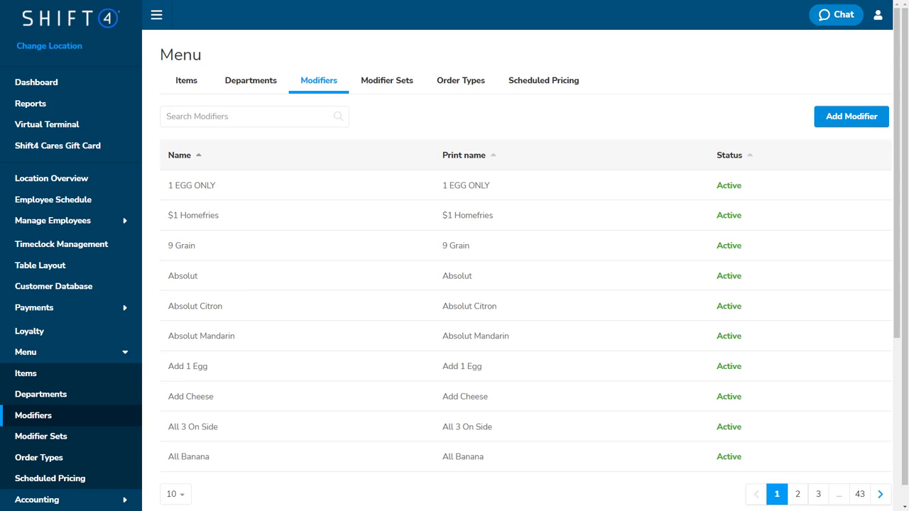
pyautogui.click(836, 116)
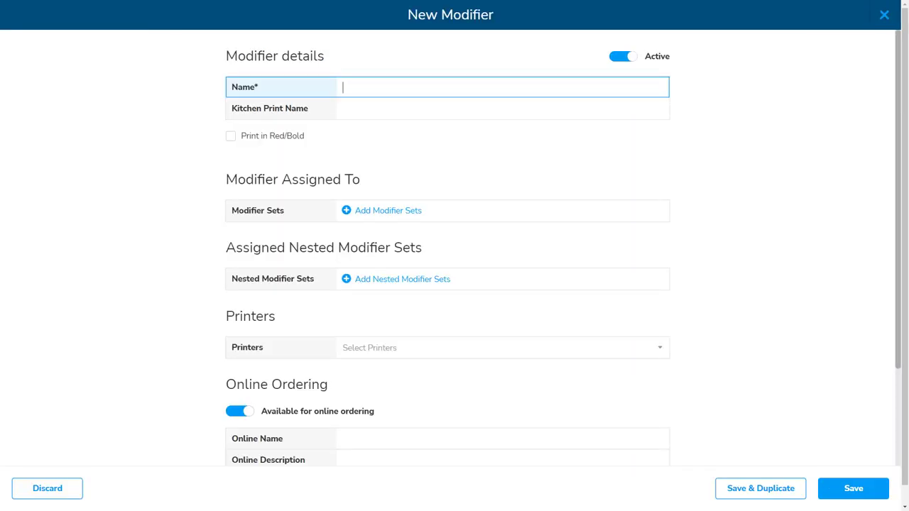
pyautogui.write('Options')
# Step: Assign the Options modifier to the Cheese Choice modifier set
pyautogui.click(346, 210)
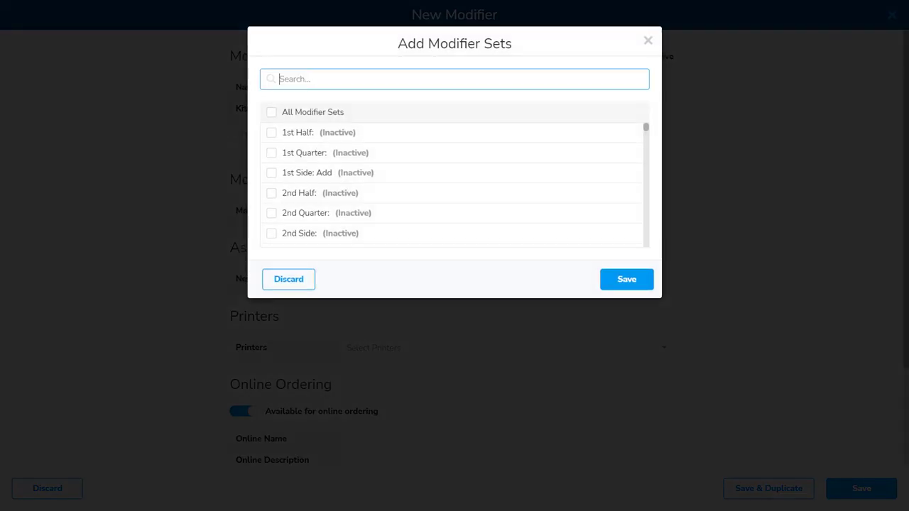
pyautogui.scroll(-5, 271, 134)
pyautogui.click(271, 161)
pyautogui.click(625, 279)
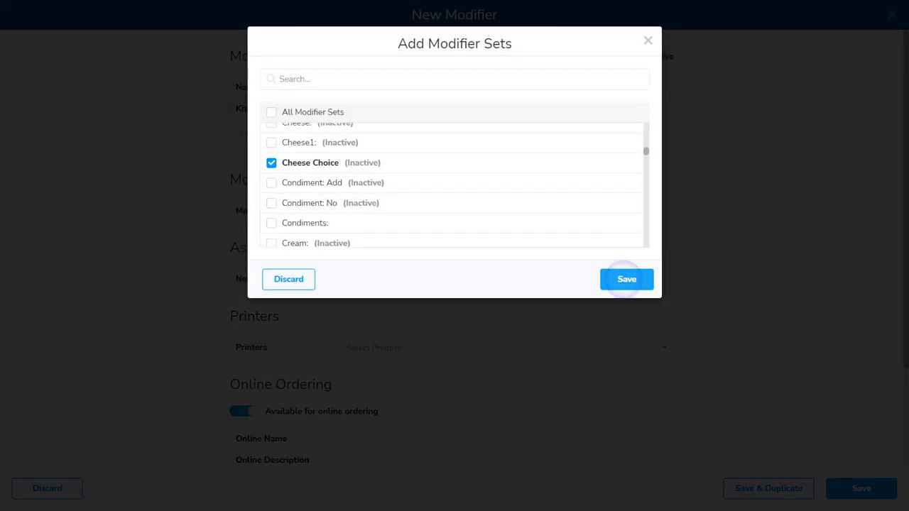
# Step: Add Garnish as a nested modifier set of the Options modifier
pyautogui.click(350, 299)
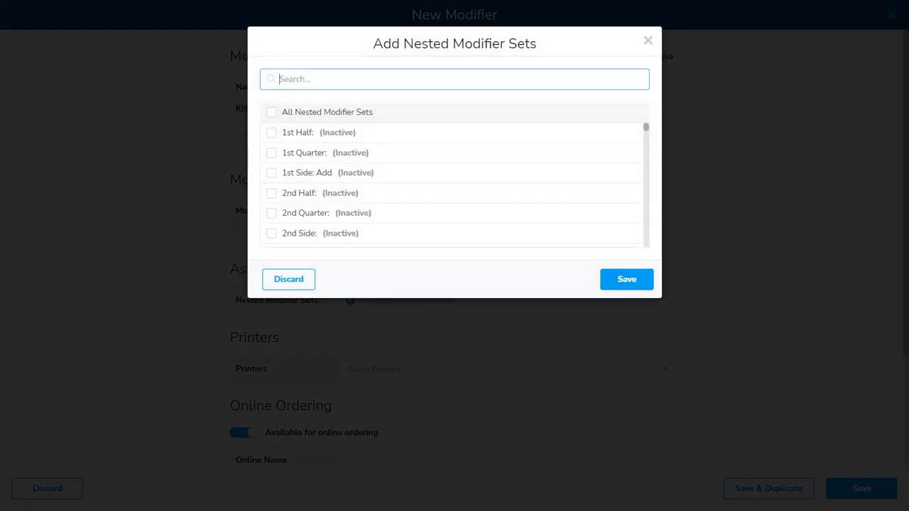
pyautogui.scroll(-10, 270, 211)
pyautogui.click(270, 211)
pyautogui.click(622, 277)
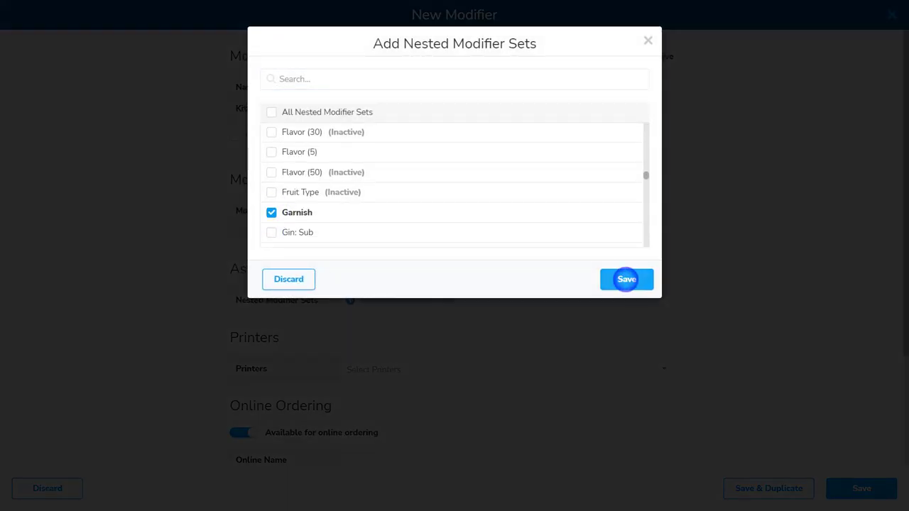
pyautogui.scroll(-5, 454, 270)
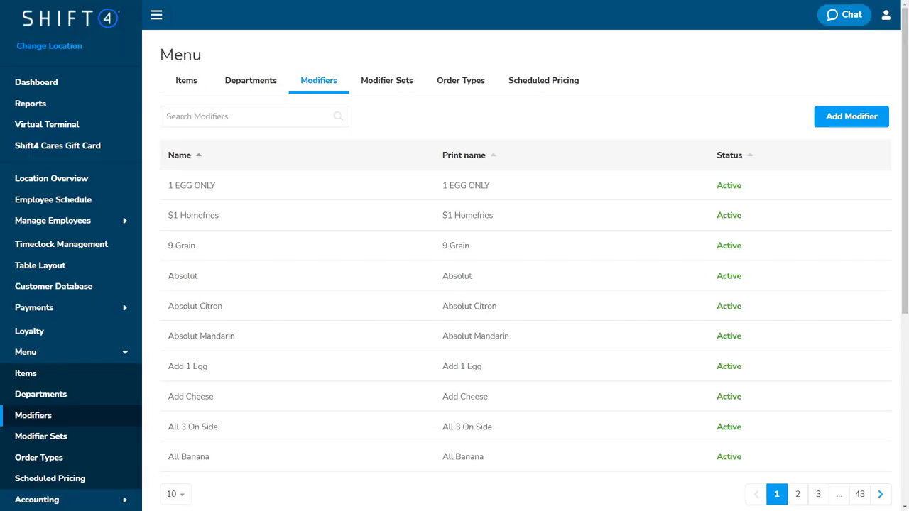
# Step: Activate the 1st Half: modifier set and set its flat modifier price to .50
pyautogui.click(383, 80)
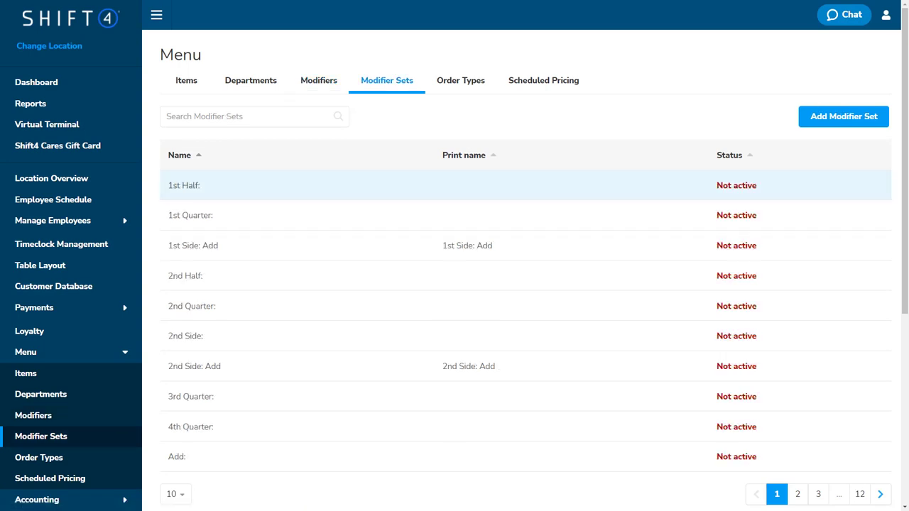
pyautogui.click(183, 186)
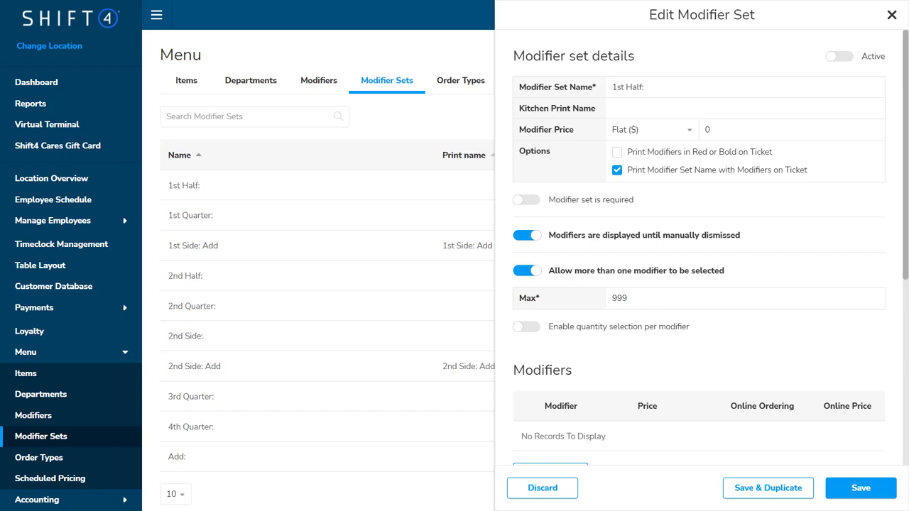
pyautogui.click(838, 56)
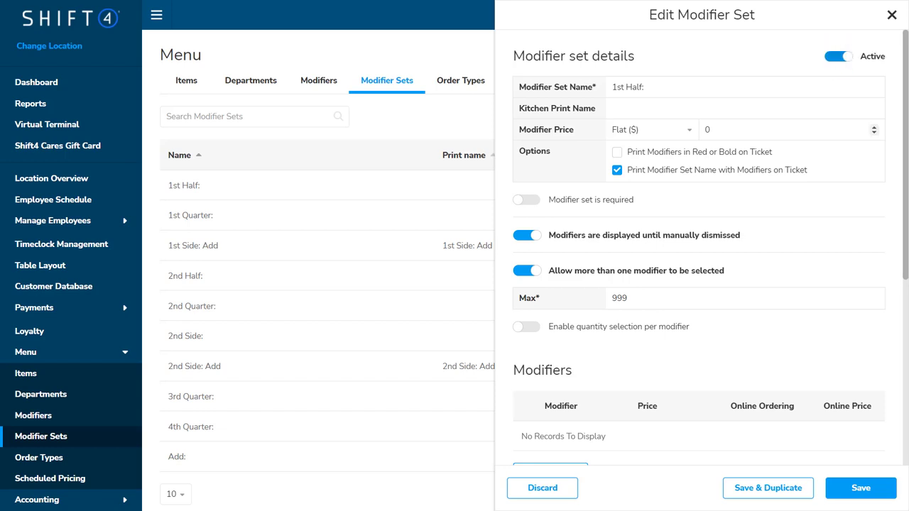
pyautogui.click(706, 129)
pyautogui.press('BackSpace')
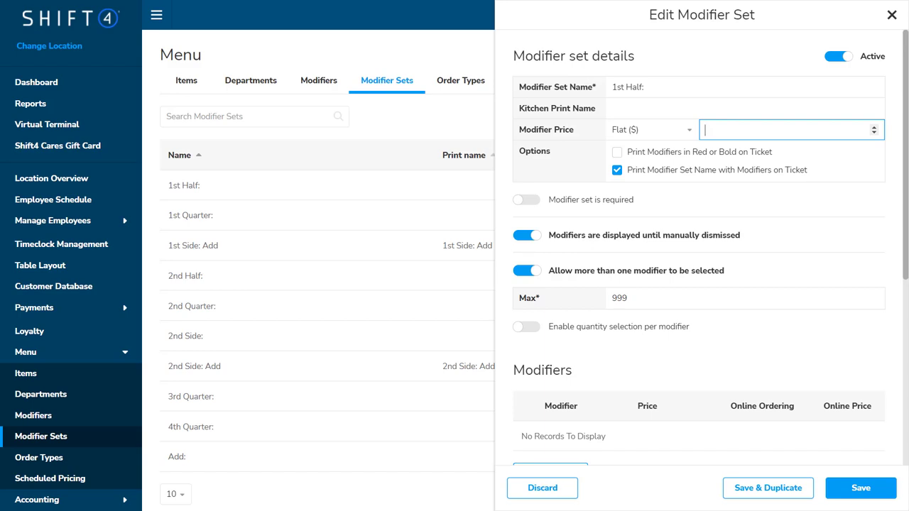
pyautogui.write('.50')
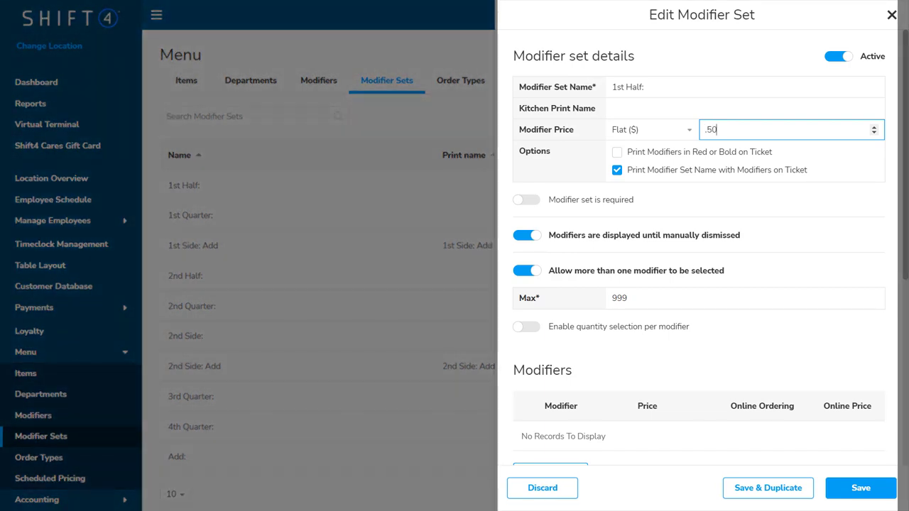
# Step: Limit the 1st Half: modifier set to a maximum of 7 modifiers, leaving it optional and without quantity selection per modifier
pyautogui.click(526, 199)
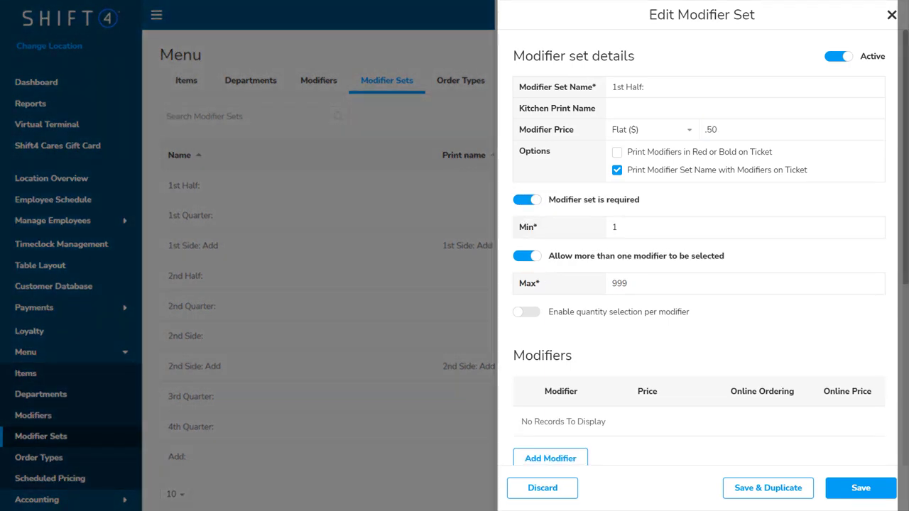
pyautogui.click(526, 199)
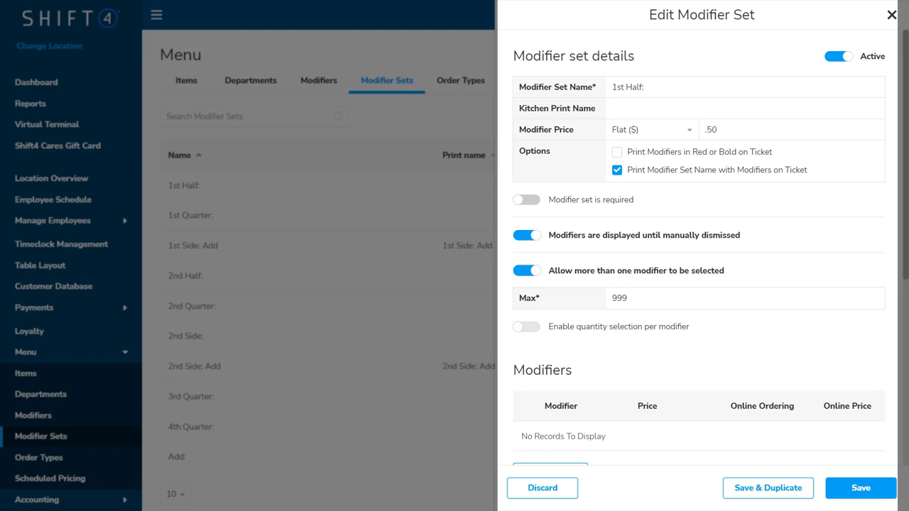
pyautogui.click(526, 326)
pyautogui.doubleClick(619, 298)
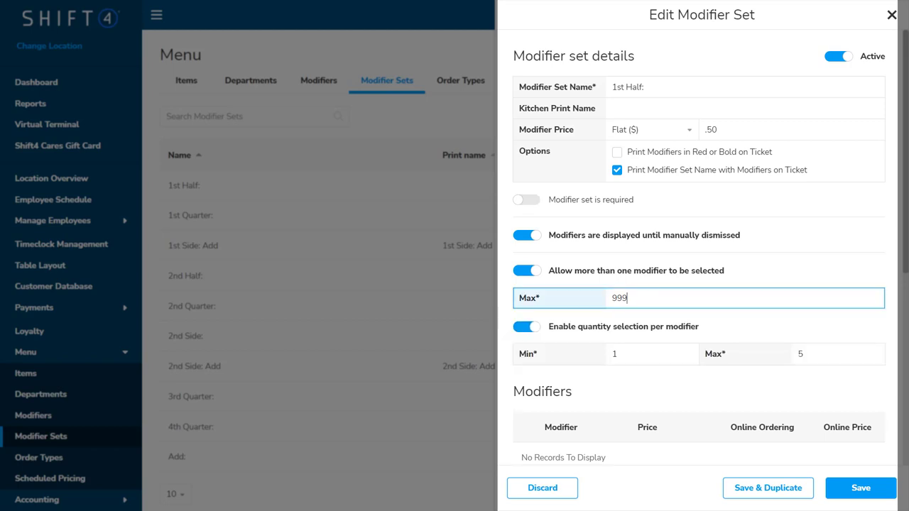
pyautogui.write('7')
pyautogui.click(526, 326)
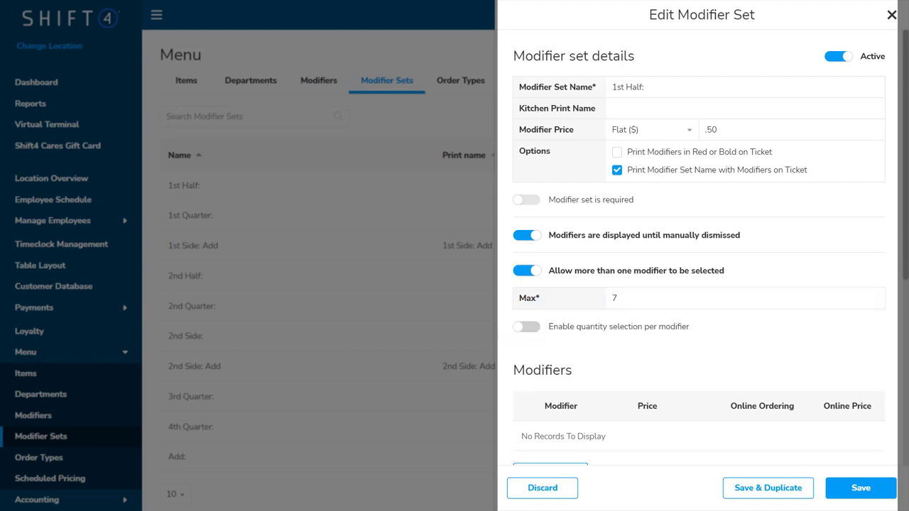
# Step: Add the Extra Cheese modifier to the set with a flat price of .50 and a flat online price of .50
pyautogui.scroll(-5, 700, 284)
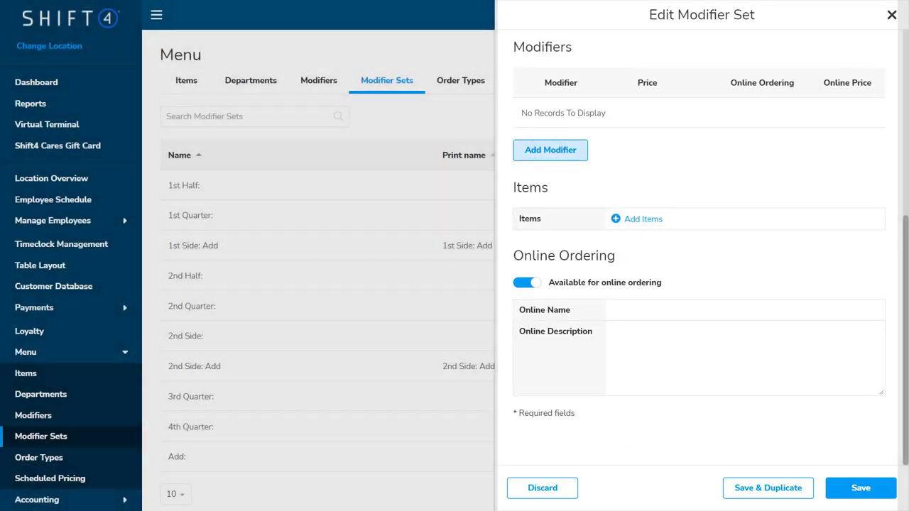
pyautogui.click(548, 148)
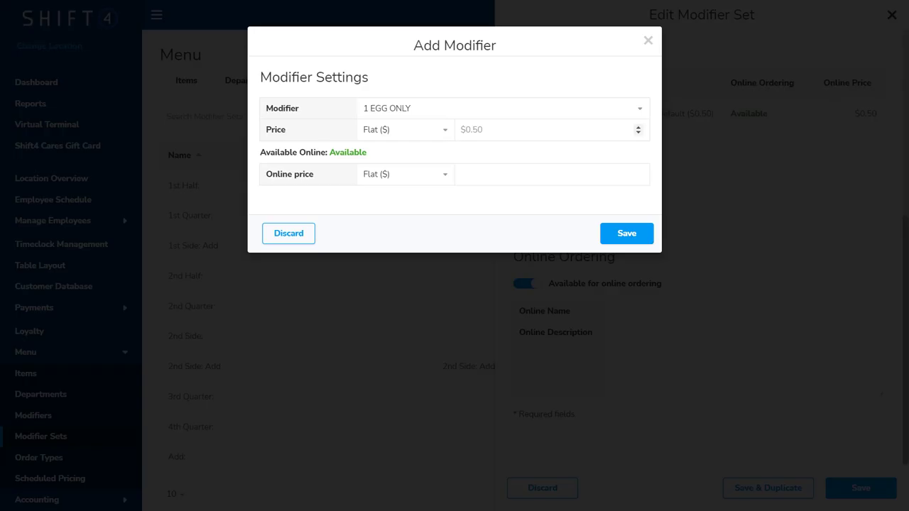
pyautogui.click(375, 108)
pyautogui.scroll(-10, 426, 170)
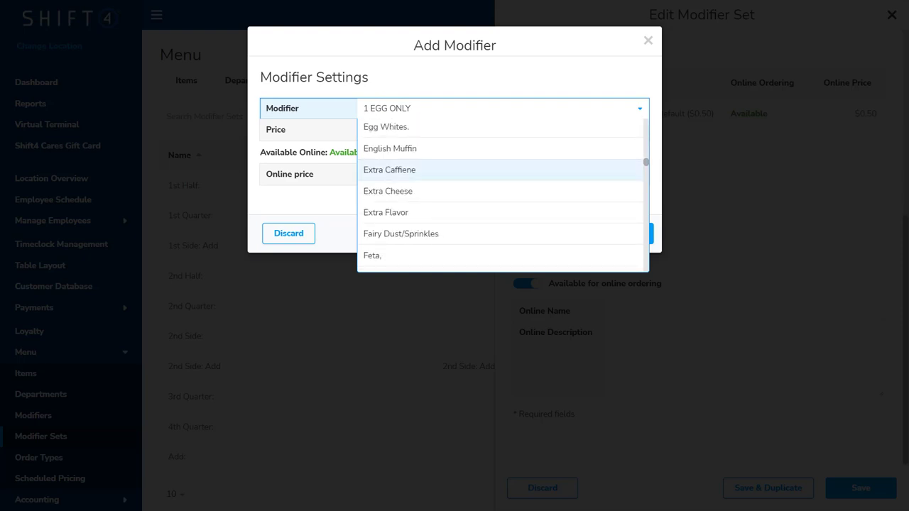
pyautogui.click(382, 191)
pyautogui.click(469, 130)
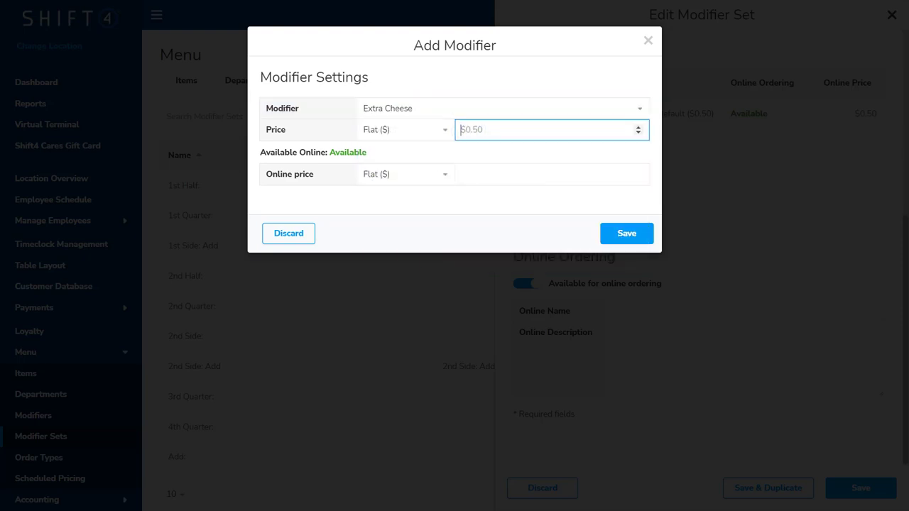
pyautogui.write('.50')
pyautogui.click(477, 174)
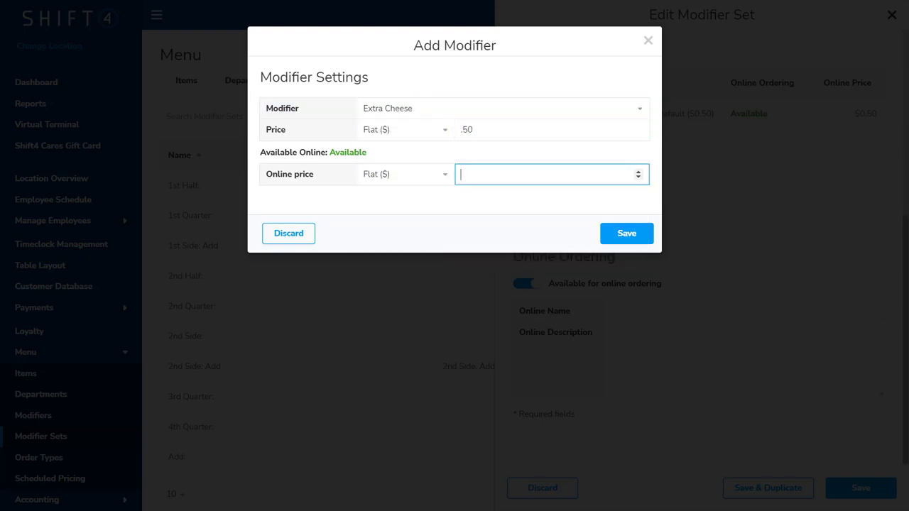
pyautogui.write('.50')
pyautogui.click(626, 233)
# Step: Assign the BBQ Chicken Pizza item to the modifier set and save the set
pyautogui.click(632, 217)
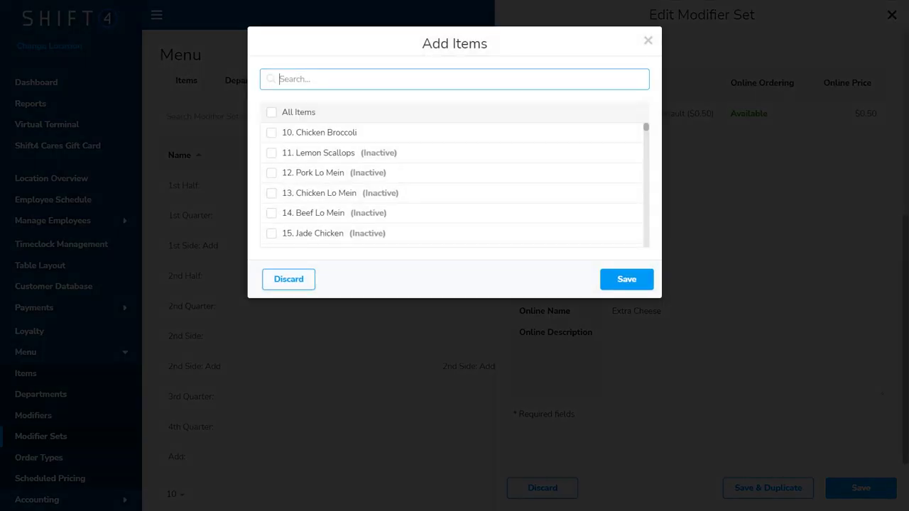
pyautogui.scroll(-4, 455, 185)
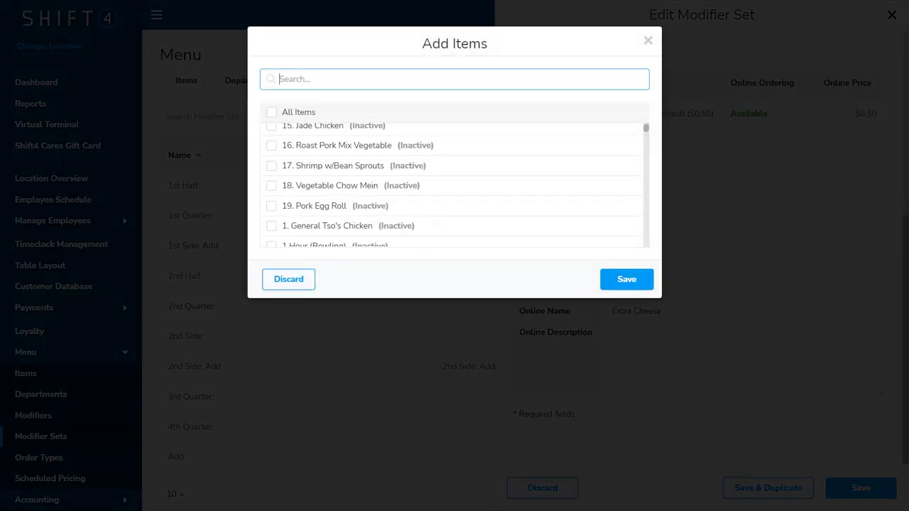
pyautogui.scroll(-8, 454, 185)
pyautogui.click(271, 194)
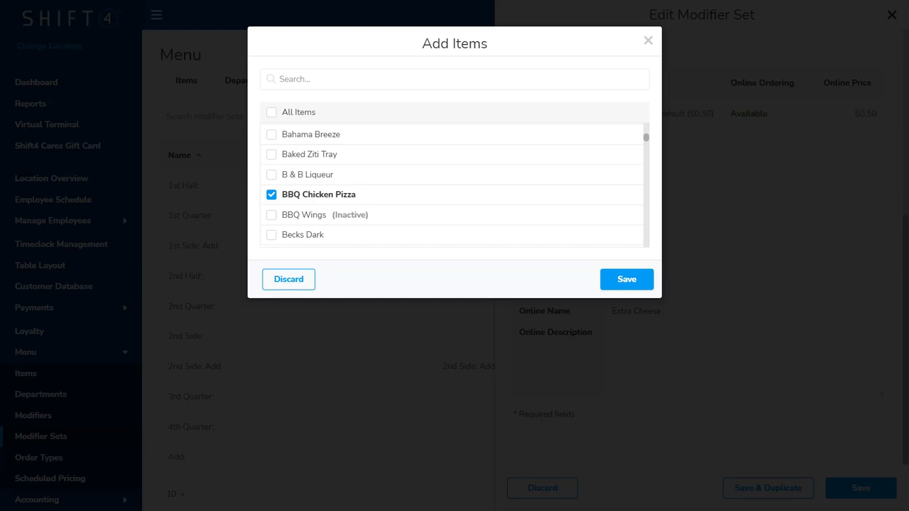
pyautogui.click(626, 279)
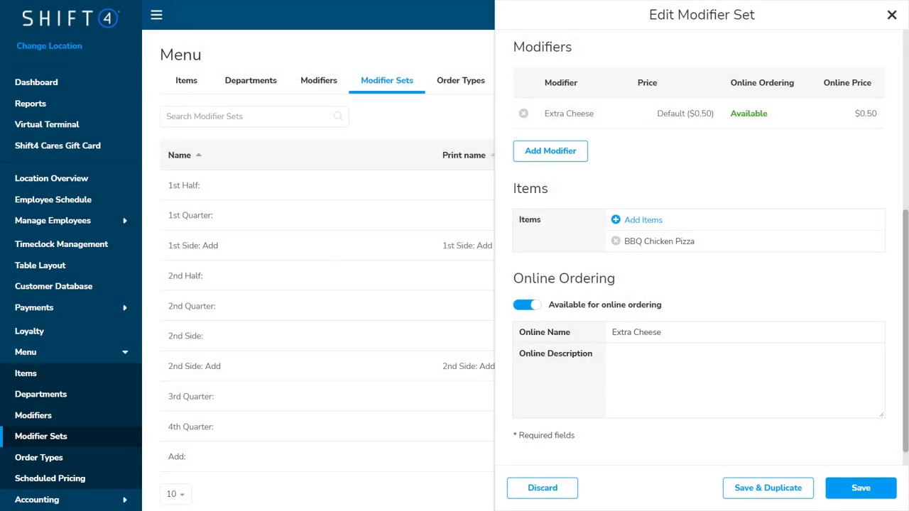
pyautogui.click(861, 487)
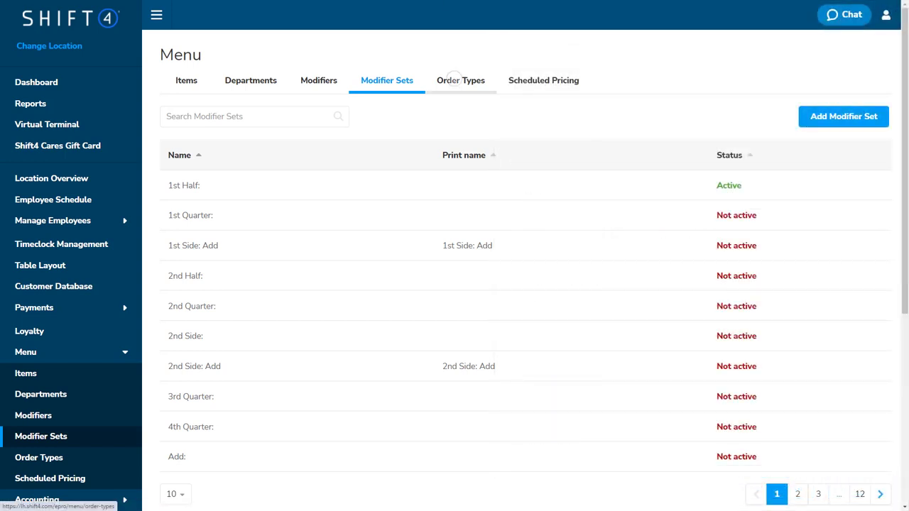
# Step: Review the Curbside order type's section layout choices, online ordering settings and daily availability hours, then save it
pyautogui.click(457, 80)
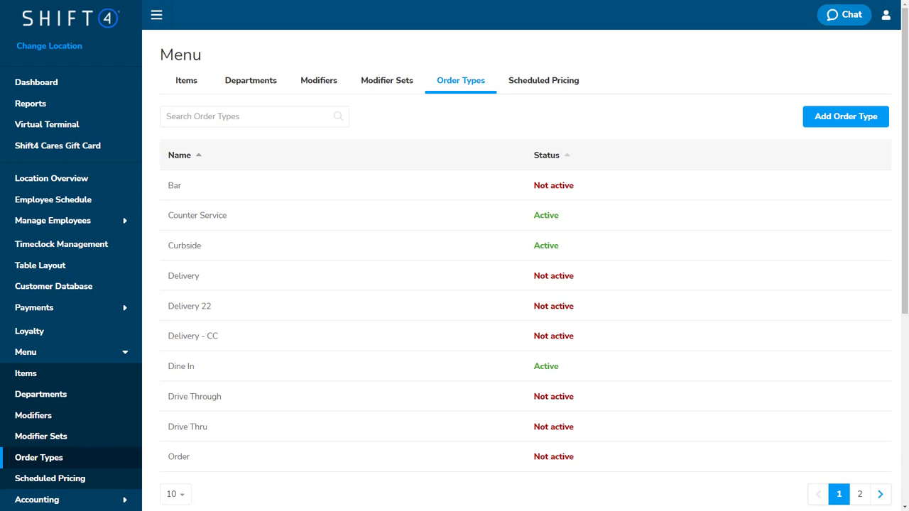
pyautogui.click(181, 245)
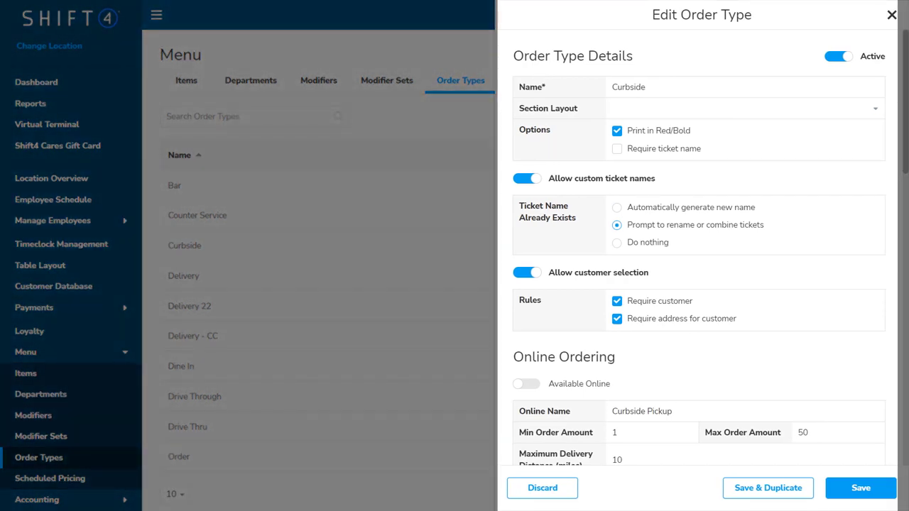
pyautogui.click(624, 107)
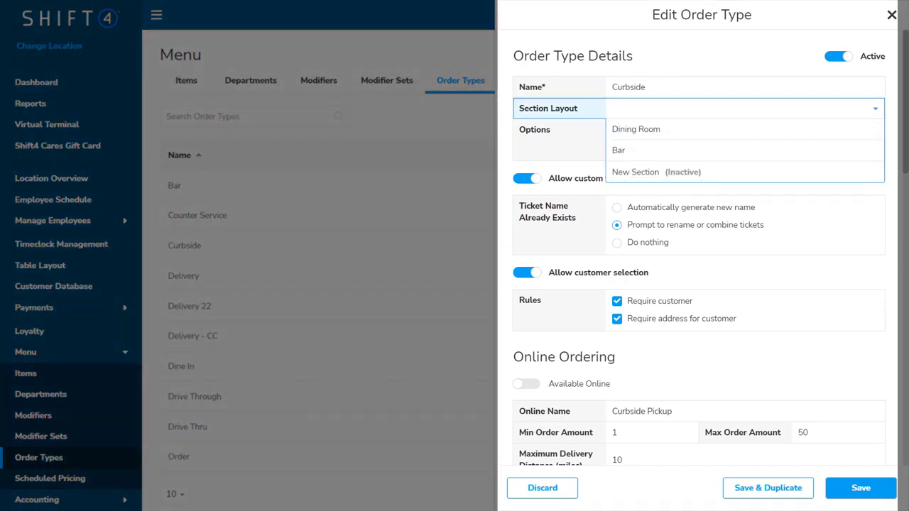
pyautogui.press('Escape')
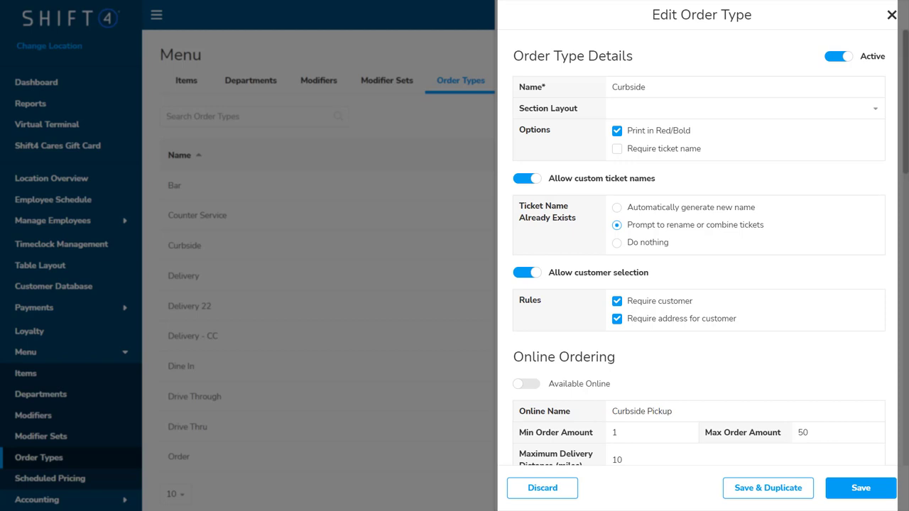
pyautogui.scroll(-4, 700, 253)
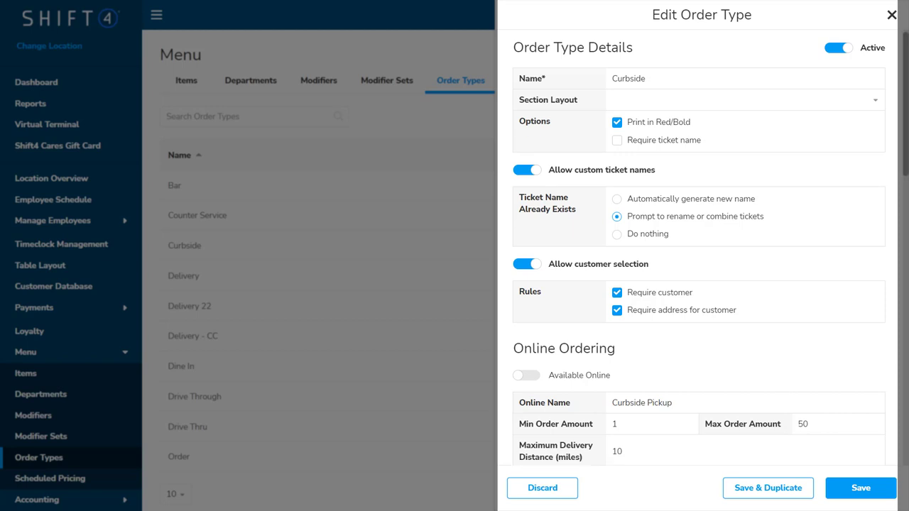
pyautogui.scroll(-1, 699, 253)
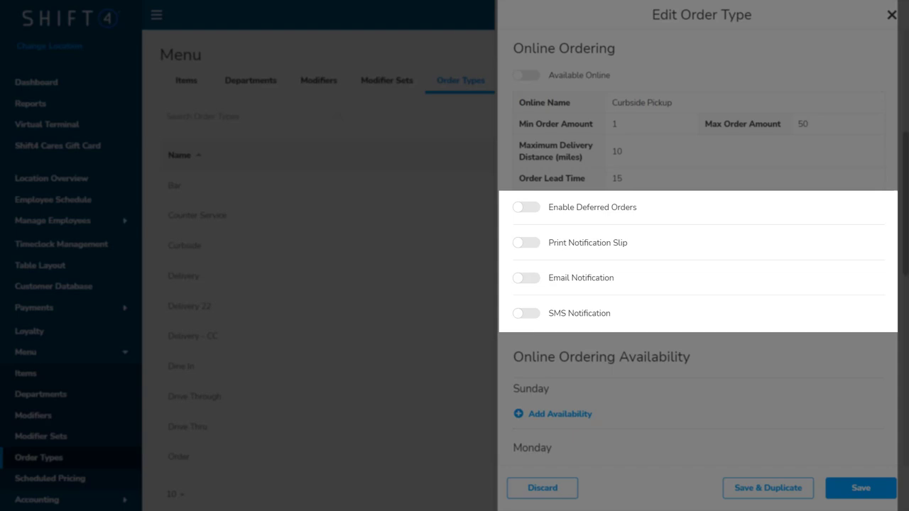
pyautogui.scroll(-2, 699, 252)
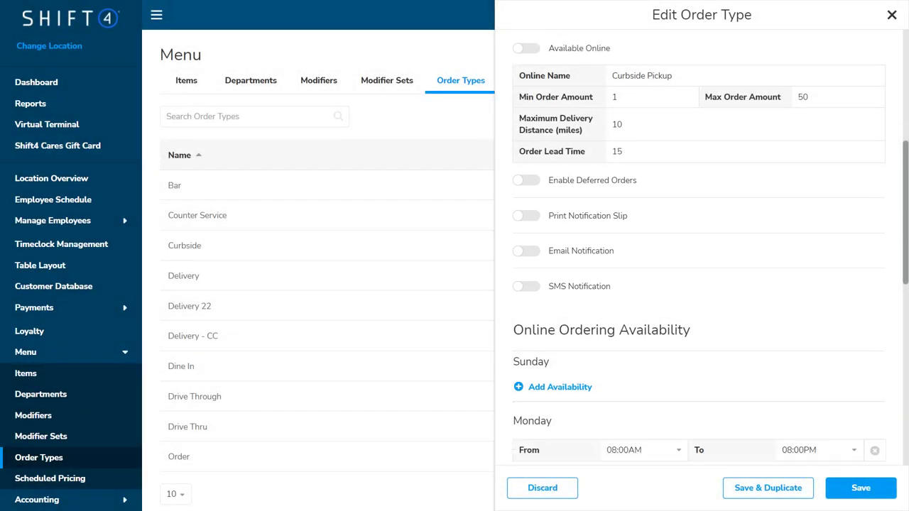
pyautogui.scroll(-4, 699, 252)
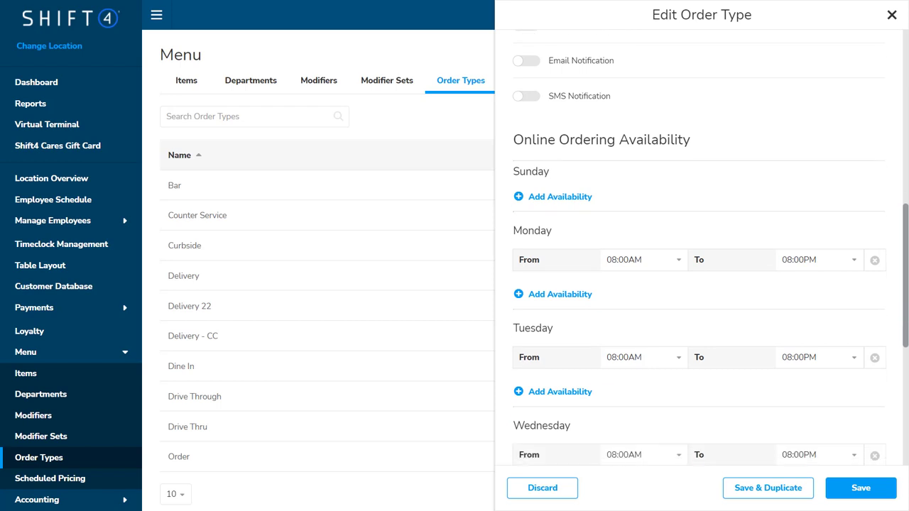
pyautogui.scroll(-6, 699, 252)
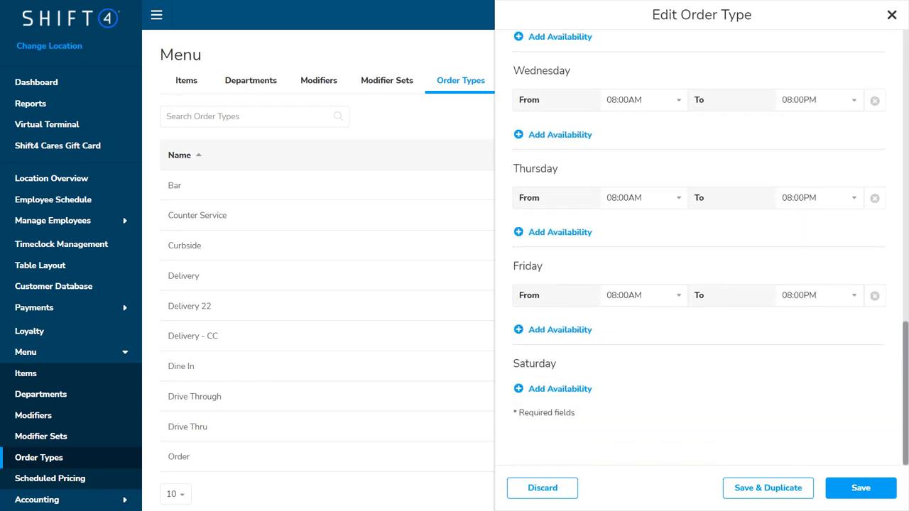
pyautogui.click(880, 485)
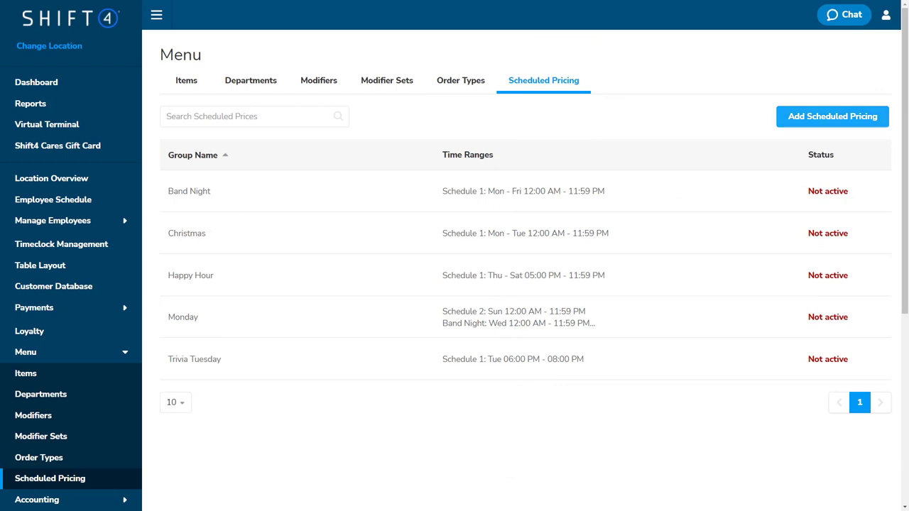
# Step: Activate the Happy Hour scheduled pricing group and set Schedule 1 to run Monday through Friday
pyautogui.click(182, 271)
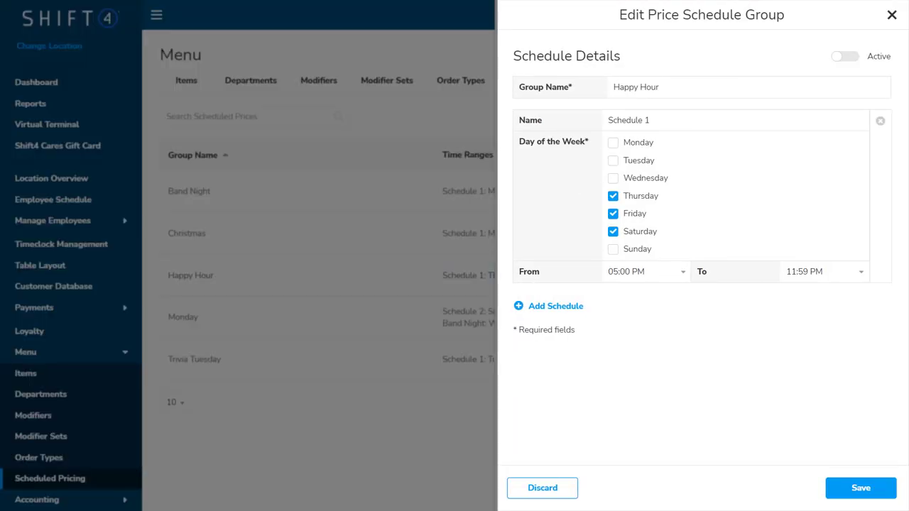
pyautogui.click(842, 56)
pyautogui.click(843, 56)
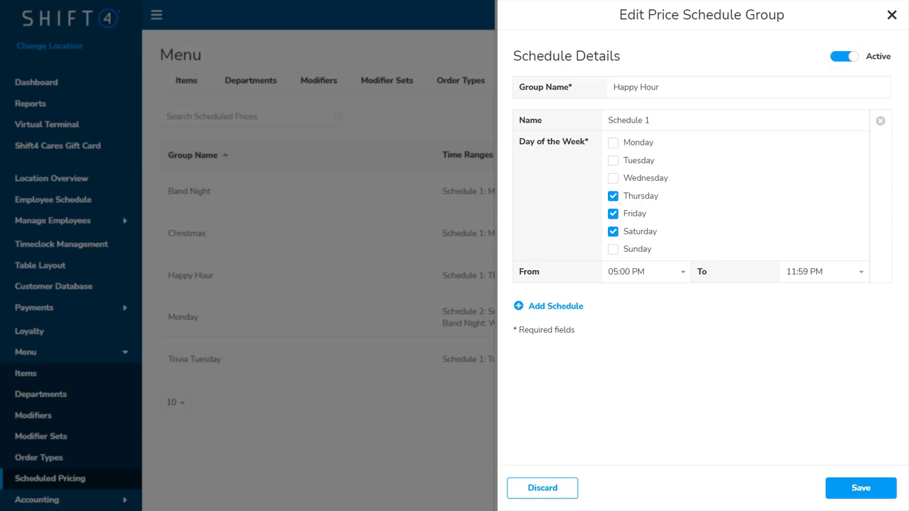
pyautogui.click(612, 142)
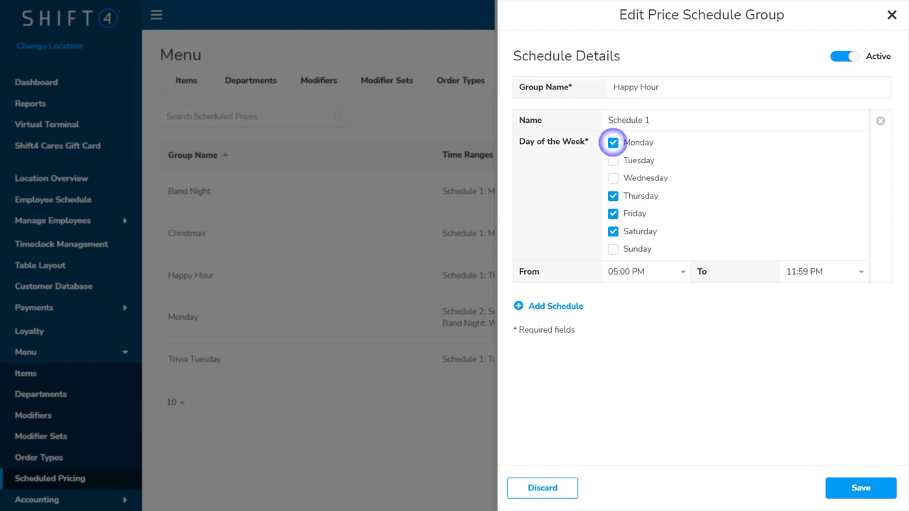
pyautogui.click(613, 160)
pyautogui.click(612, 178)
pyautogui.click(612, 231)
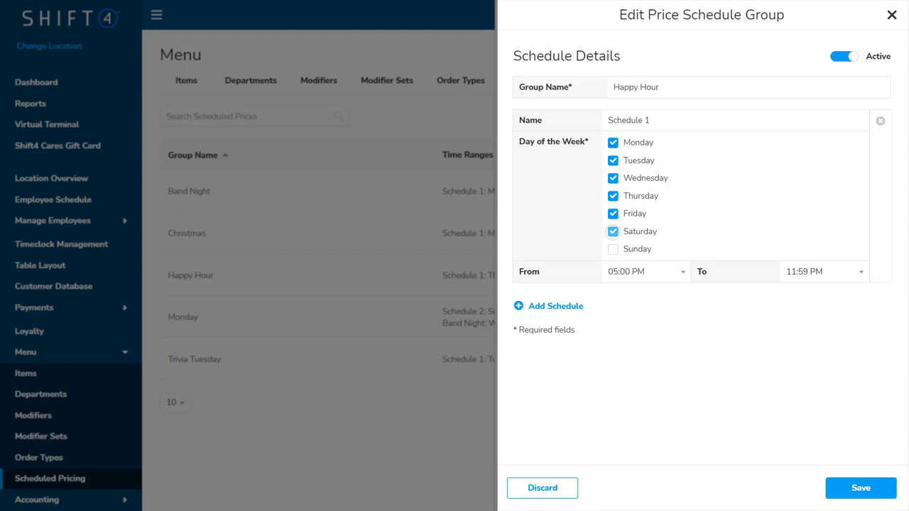
# Step: Set the hours of Happy Hour's Schedule 1 from 04:00 PM to 07:59 PM
pyautogui.click(642, 271)
pyautogui.click(634, 335)
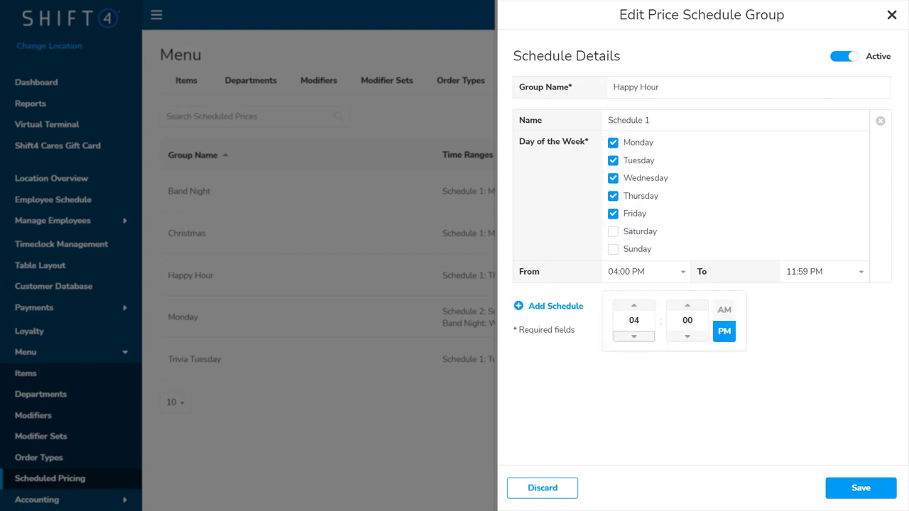
pyautogui.click(811, 271)
pyautogui.click(756, 335)
pyautogui.click(756, 335)
pyautogui.click(756, 335)
pyautogui.click(756, 335)
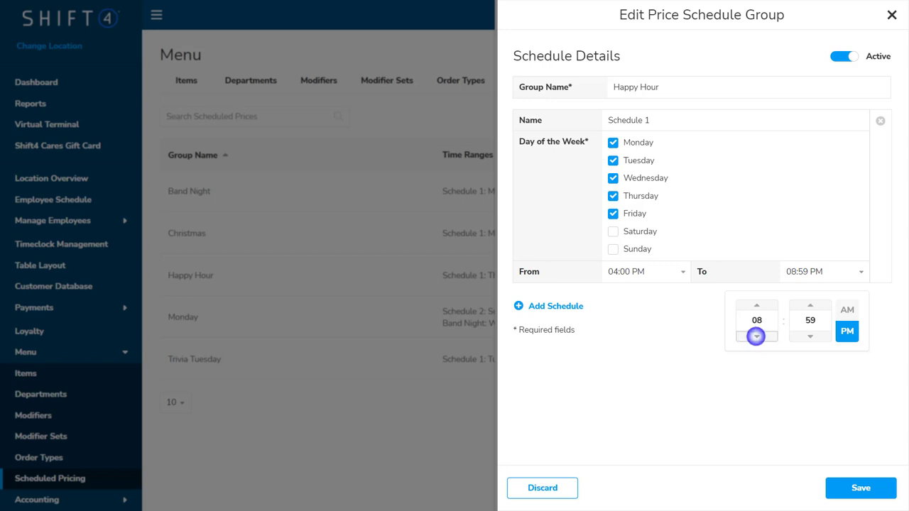
pyautogui.click(756, 335)
pyautogui.click(756, 336)
pyautogui.click(756, 305)
pyautogui.click(756, 306)
# Step: Add a second schedule to the Happy Hour price schedule group
pyautogui.click(550, 306)
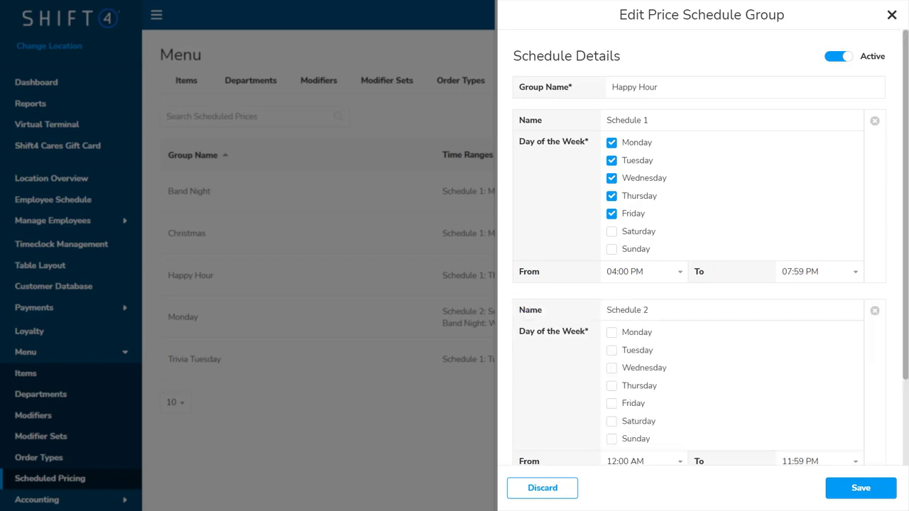
pyautogui.scroll(-3, 699, 284)
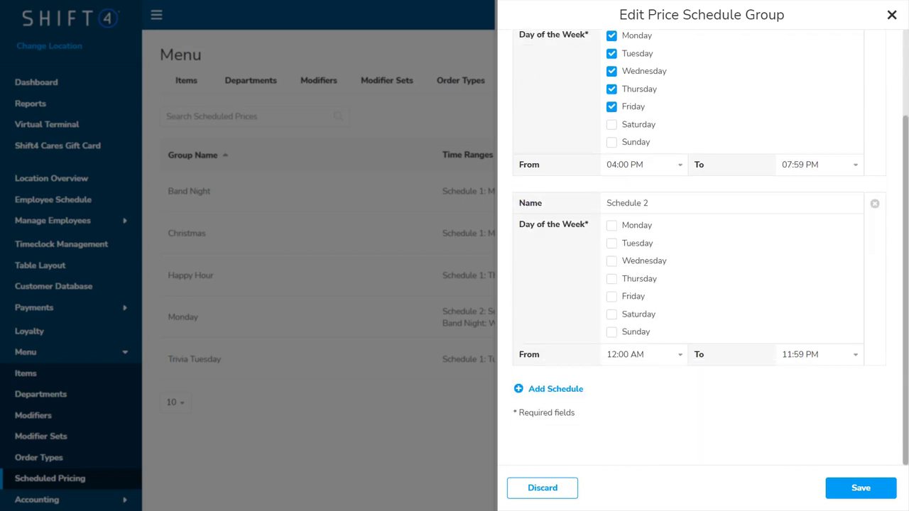